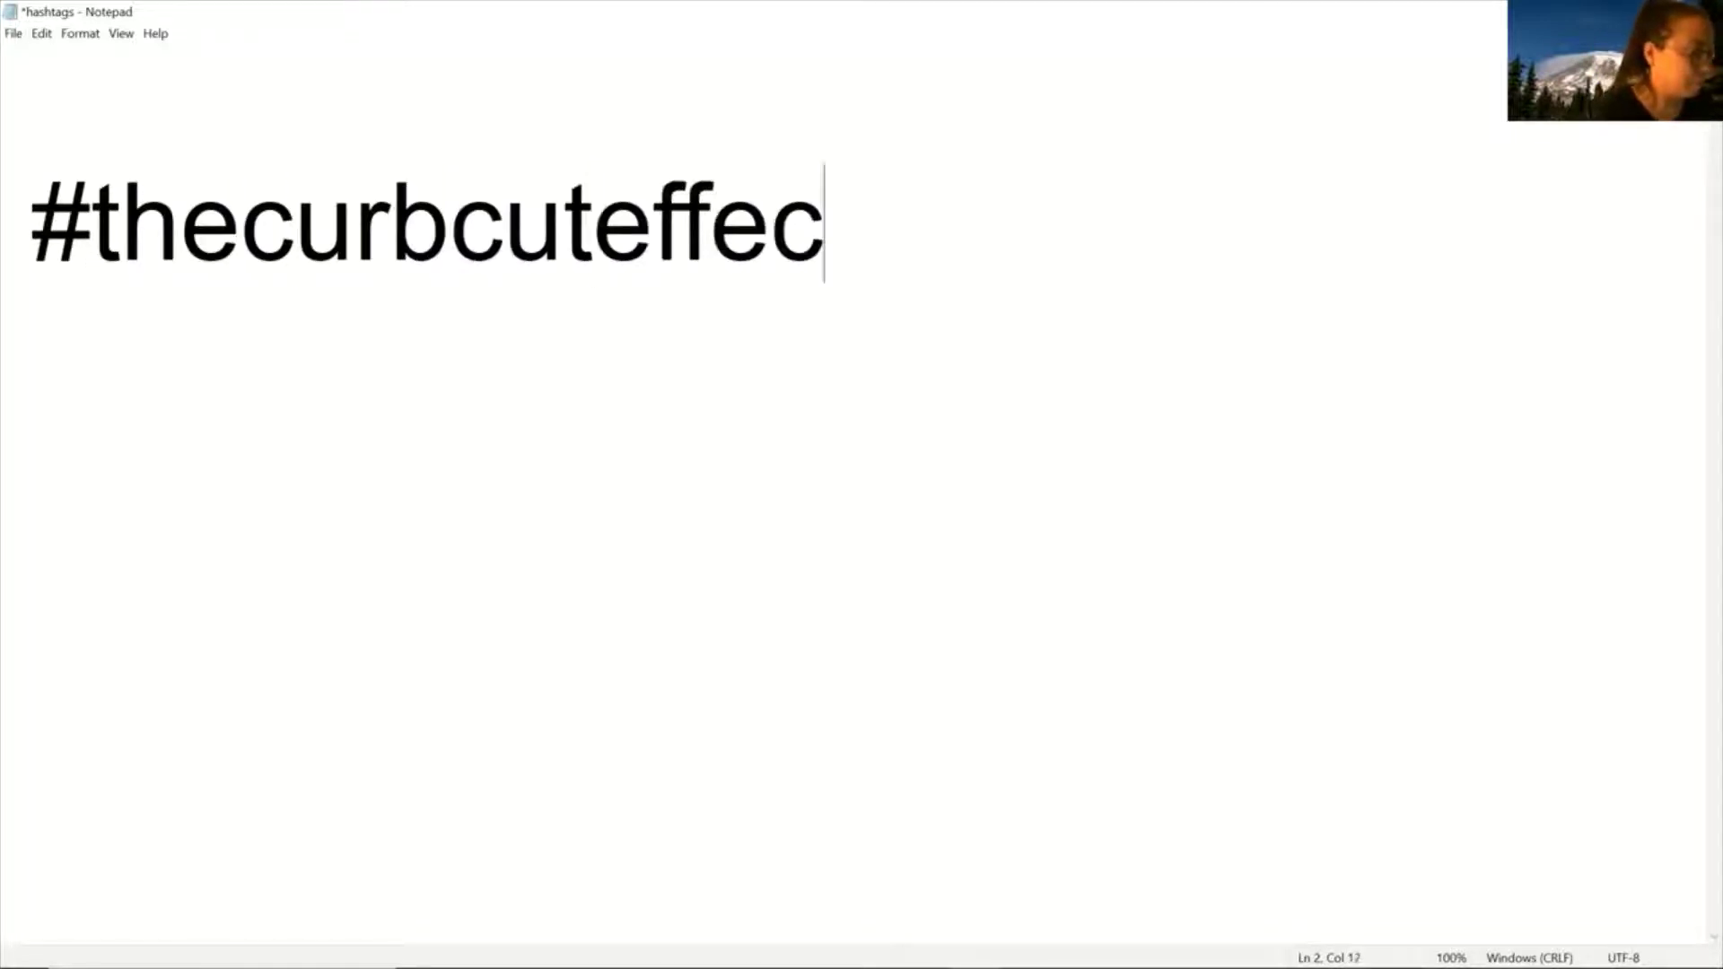
Return the cursor to the start of the #thecurbcuteffect hashtag line
{"action": "key", "text": "Home"}
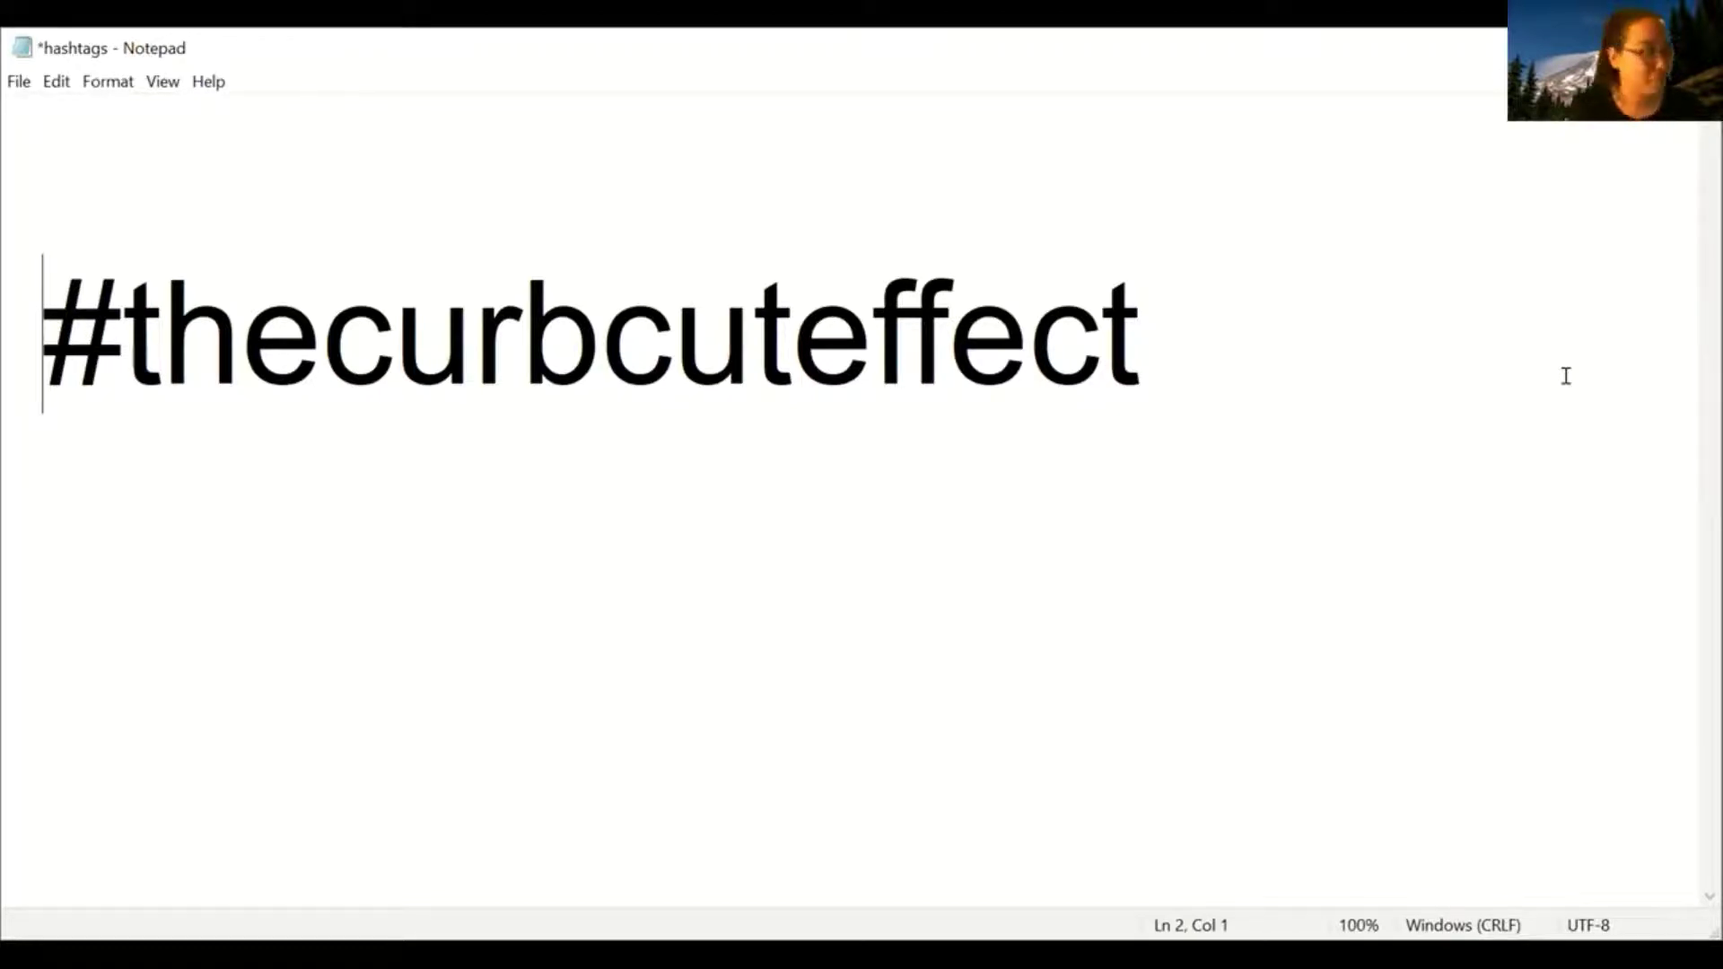
Capitalise the t of 'the' and the c of 'curb' in the hashtag
{"action": "key", "text": "Right"}
{"action": "key", "text": "Right"}
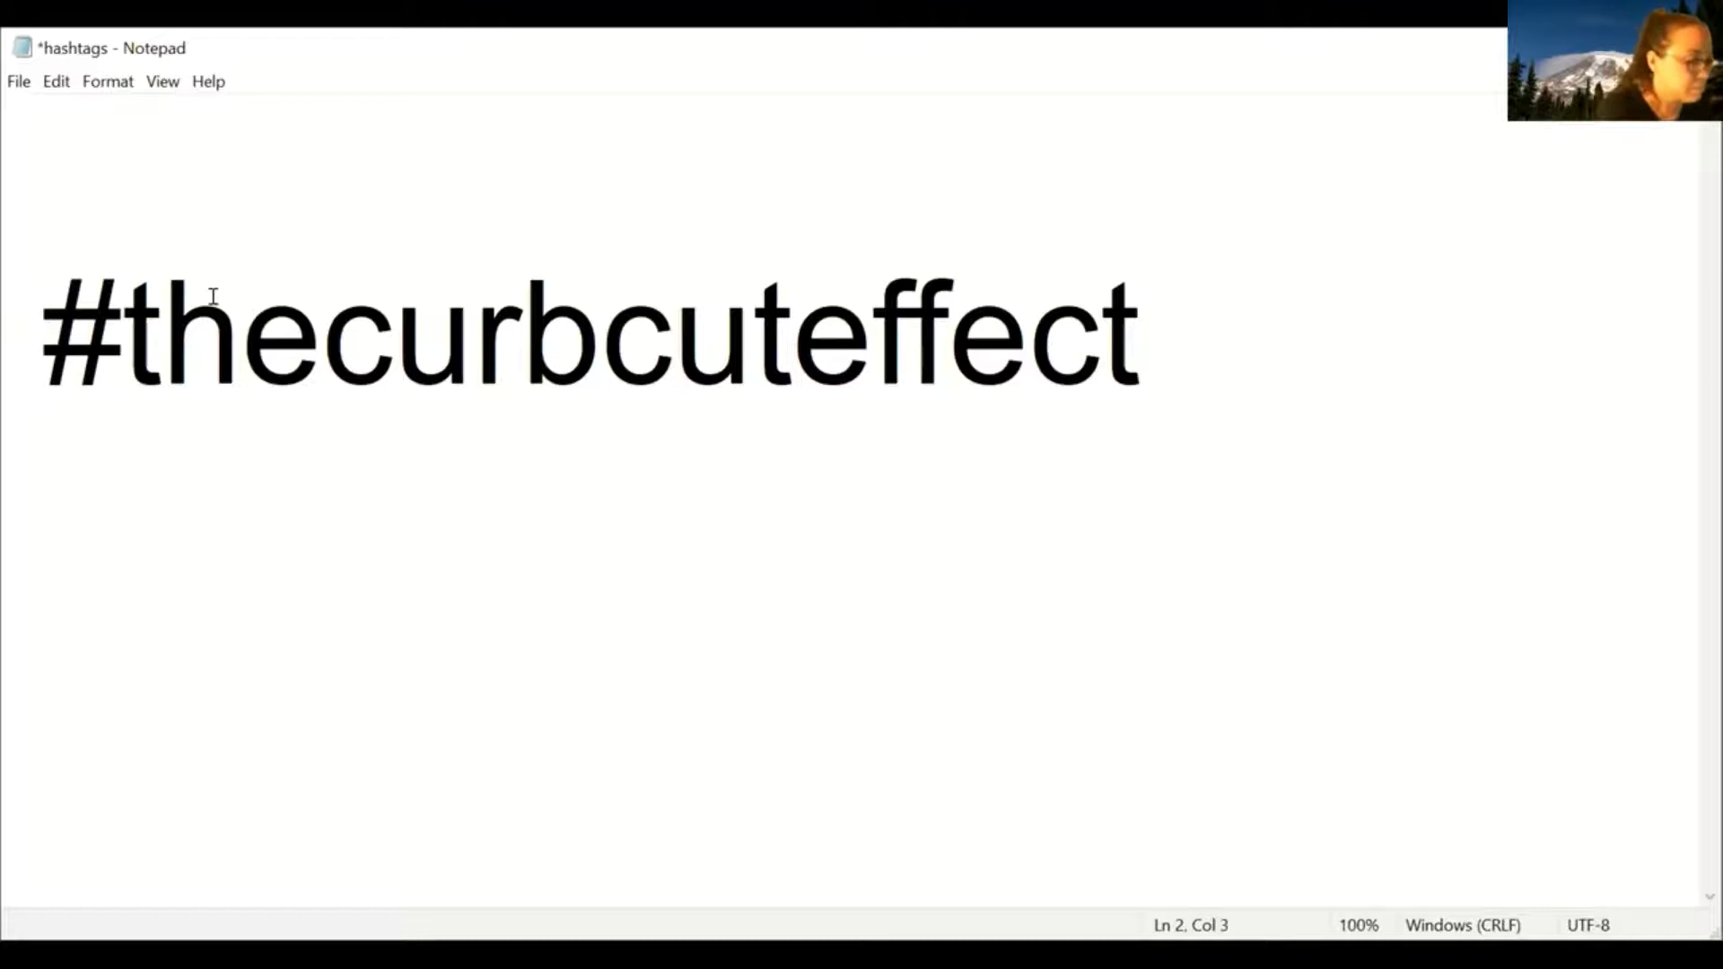
{"action": "key", "text": "BackSpace"}
{"action": "type", "text": "T"}
{"action": "key", "text": "Right"}
Capitalise the c of 'cut' and the e of 'effect', giving #TheCurbCutEffect
{"action": "key", "text": "Right"}
{"action": "key", "text": "Right"}
{"action": "key", "text": "BackSpace"}
{"action": "type", "text": "C"}
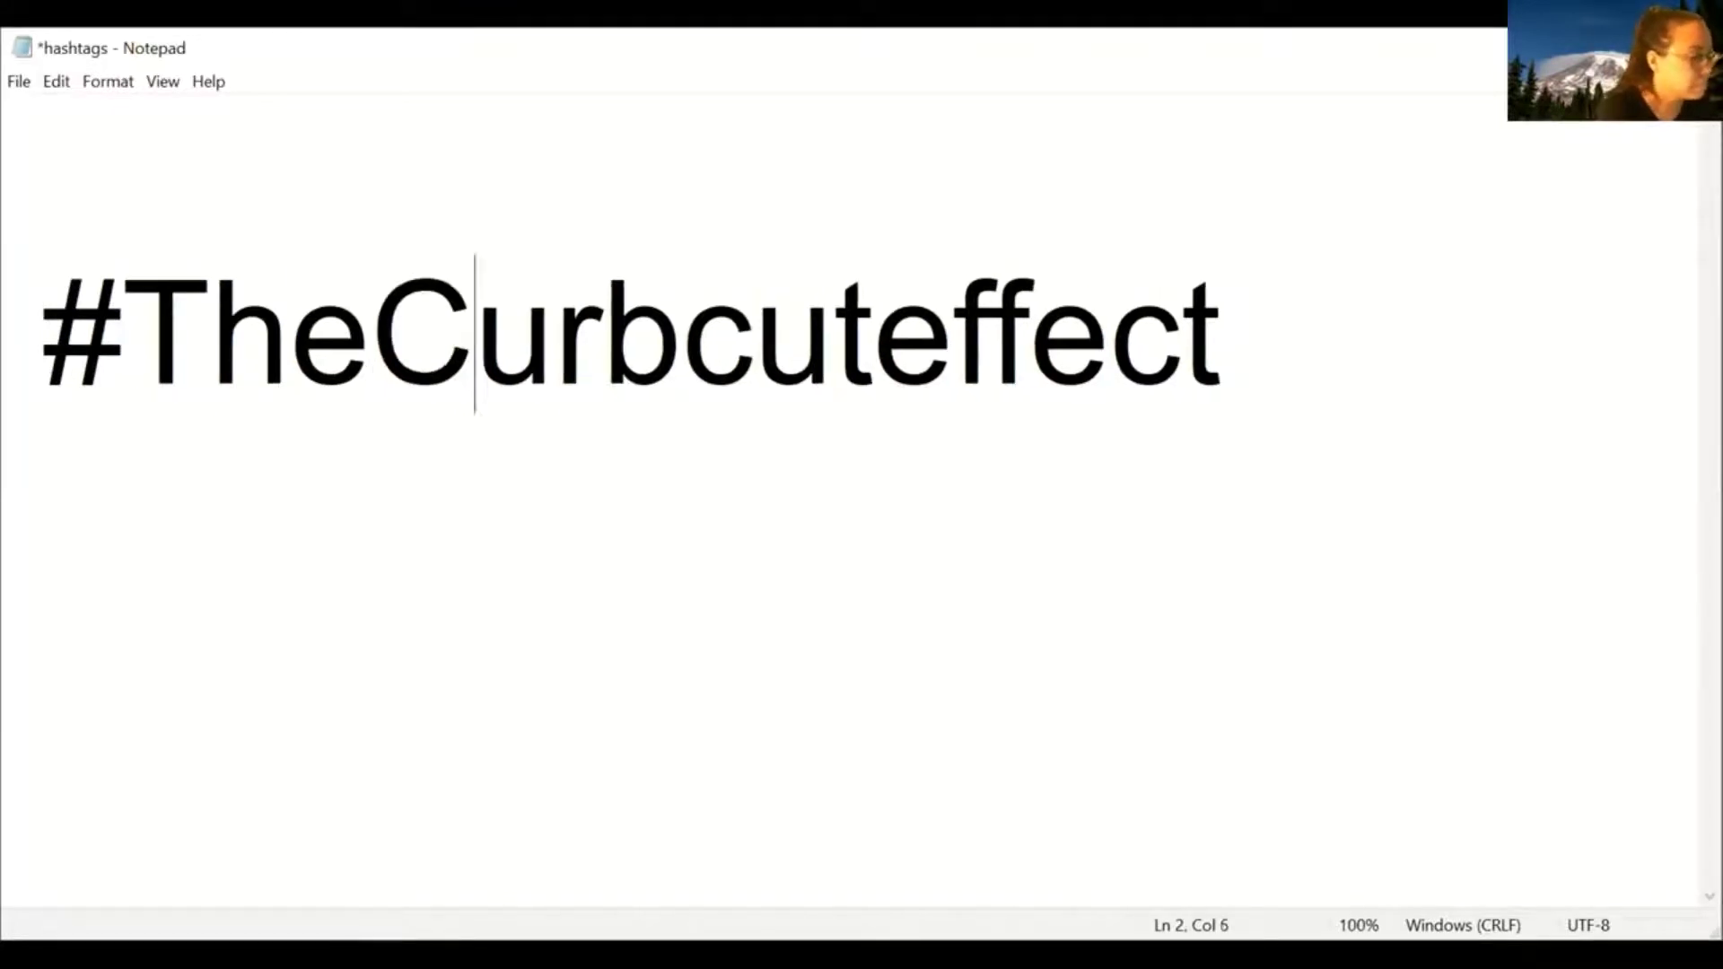
{"action": "key", "text": "Right"}
{"action": "key", "text": "Right"}
{"action": "key", "text": "Right"}
{"action": "key", "text": "Right"}
{"action": "key", "text": "BackSpace"}
{"action": "type", "text": "C"}
{"action": "key", "text": "Right"}
{"action": "key", "text": "Right"}
{"action": "key", "text": "Right"}
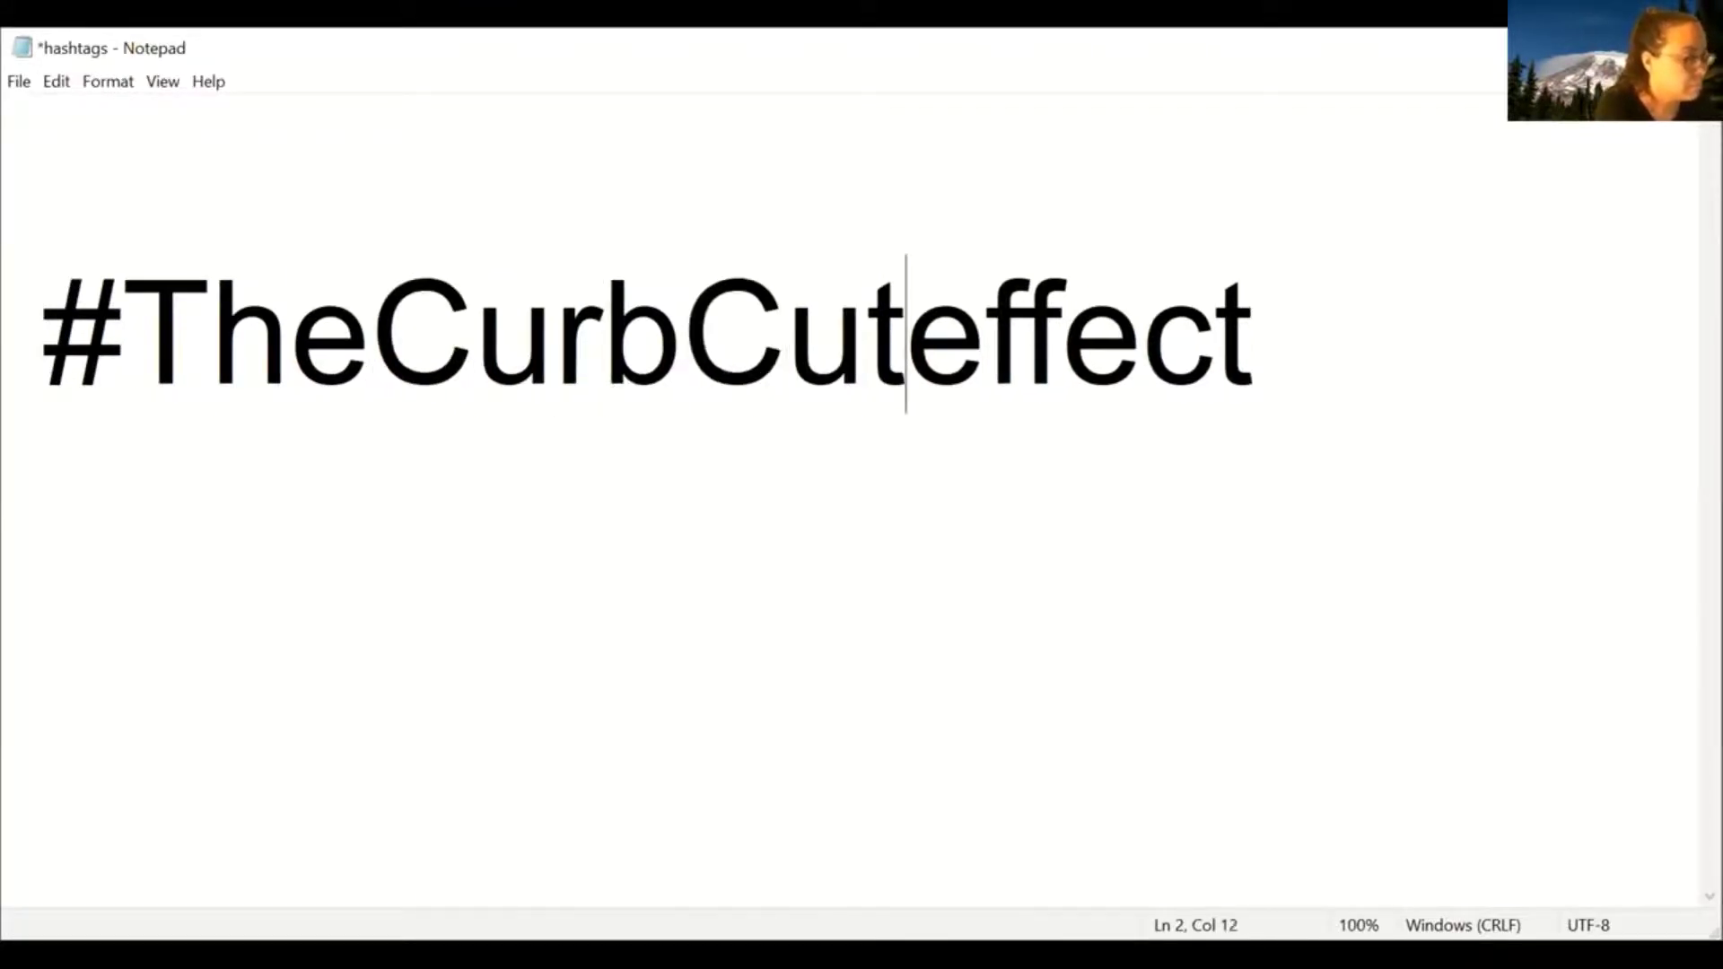
{"action": "key", "text": "BackSpace"}
{"action": "type", "text": "E"}
{"action": "key", "text": "ctrl+Home"}
{"action": "key", "text": "Down"}
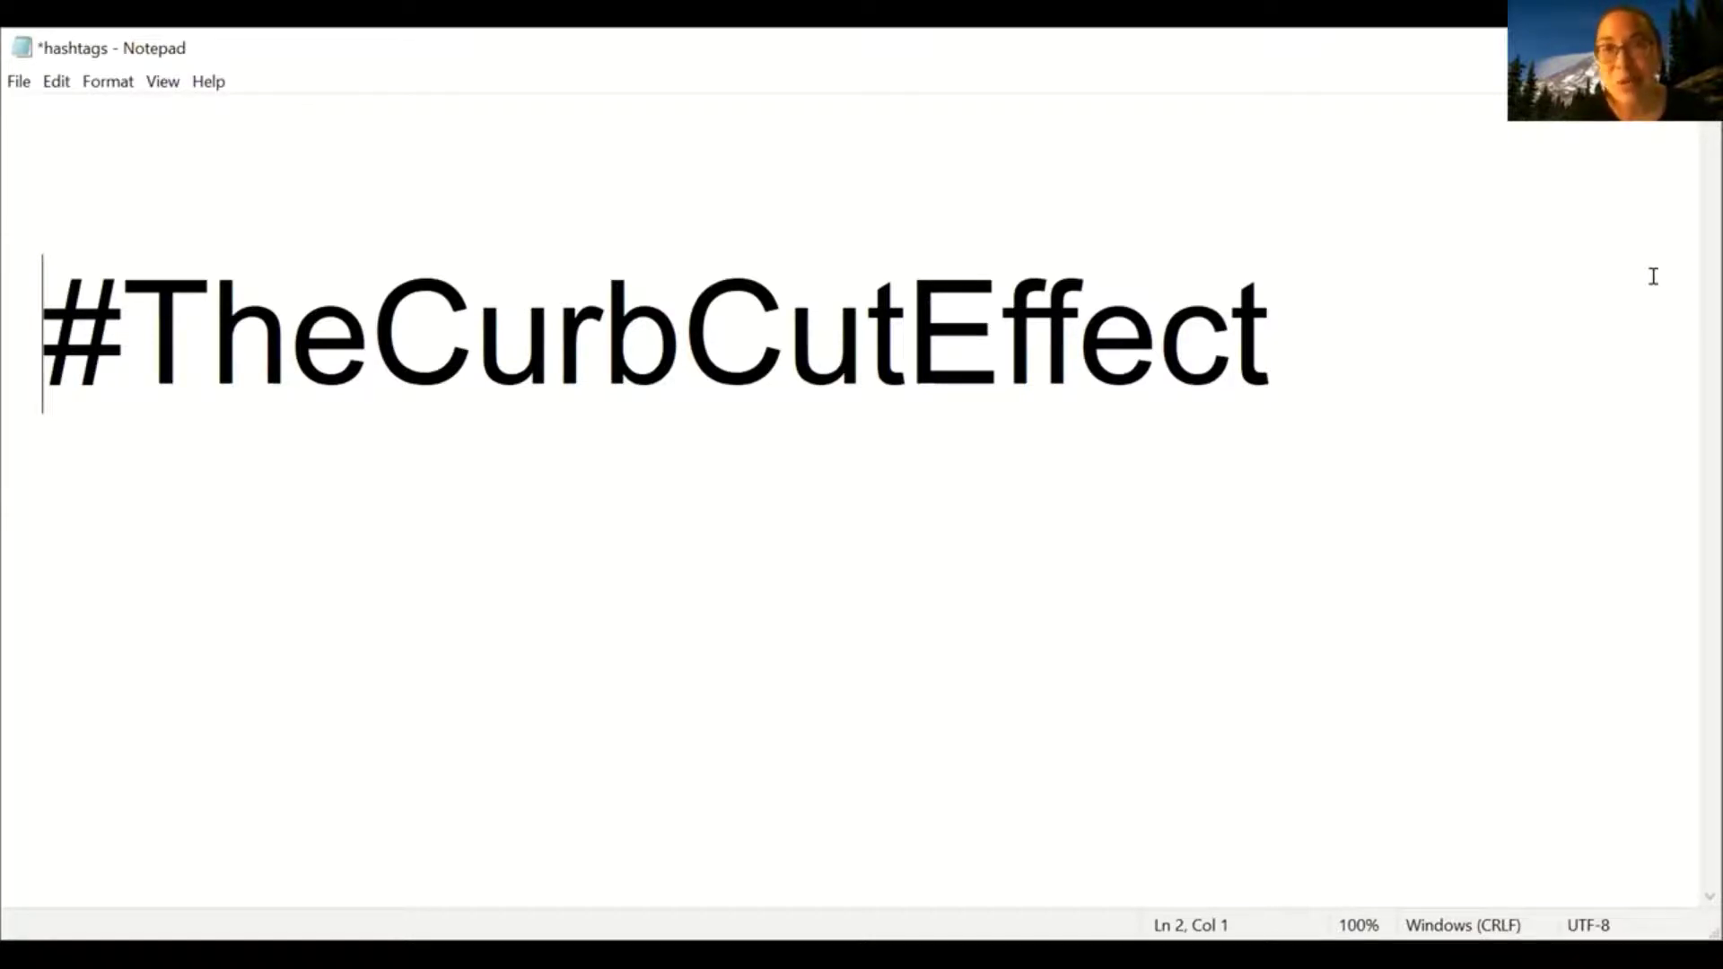
Erase the curb-cut hashtag back to the # sign and type aslandcaptioning after it
{"action": "left_click", "coordinate": [1399, 354]}
{"action": "key", "text": "BackSpace"}
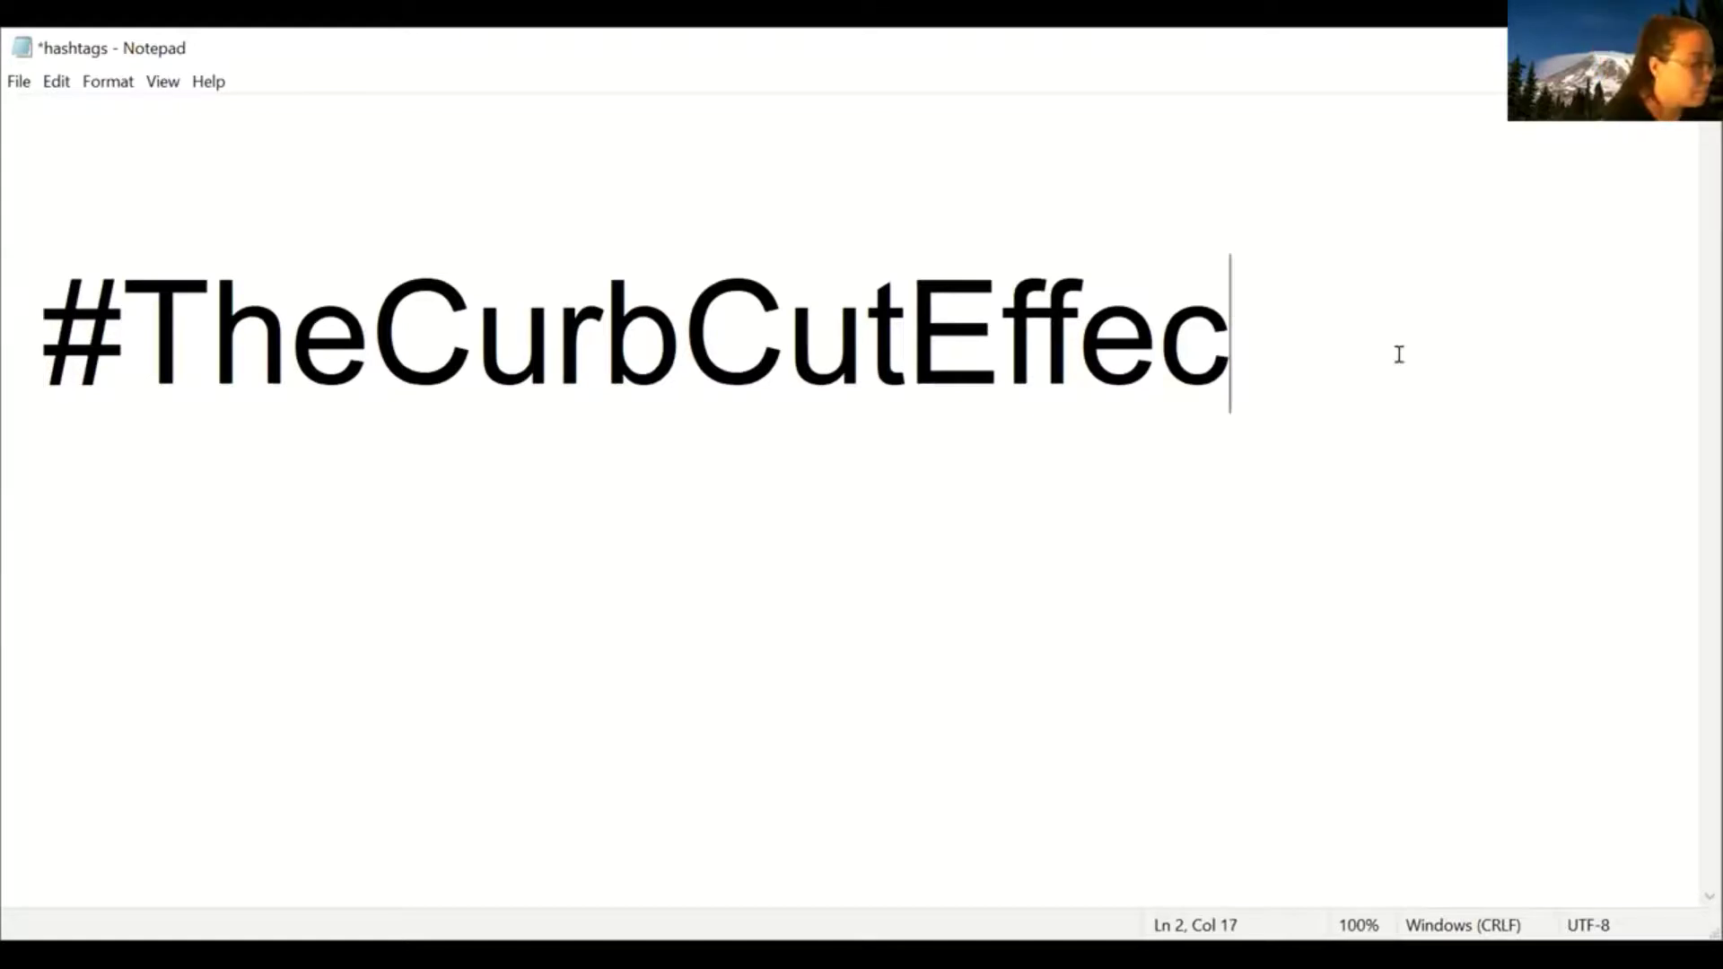
{"action": "key", "text": "BackSpace"}
{"action": "key", "text": "BackSpace"}
{"action": "key", "text": "BackSpace"}
{"action": "key", "text": "BackSpace"}
{"action": "key", "text": "BackSpace"}
{"action": "key", "text": "BackSpace"}
{"action": "key", "text": "BackSpace"}
{"action": "key", "text": "BackSpace"}
{"action": "key", "text": "BackSpace"}
{"action": "key", "text": "BackSpace"}
{"action": "key", "text": "BackSpace"}
{"action": "key", "text": "BackSpace"}
{"action": "key", "text": "BackSpace"}
{"action": "key", "text": "BackSpace"}
{"action": "key", "text": "BackSpace"}
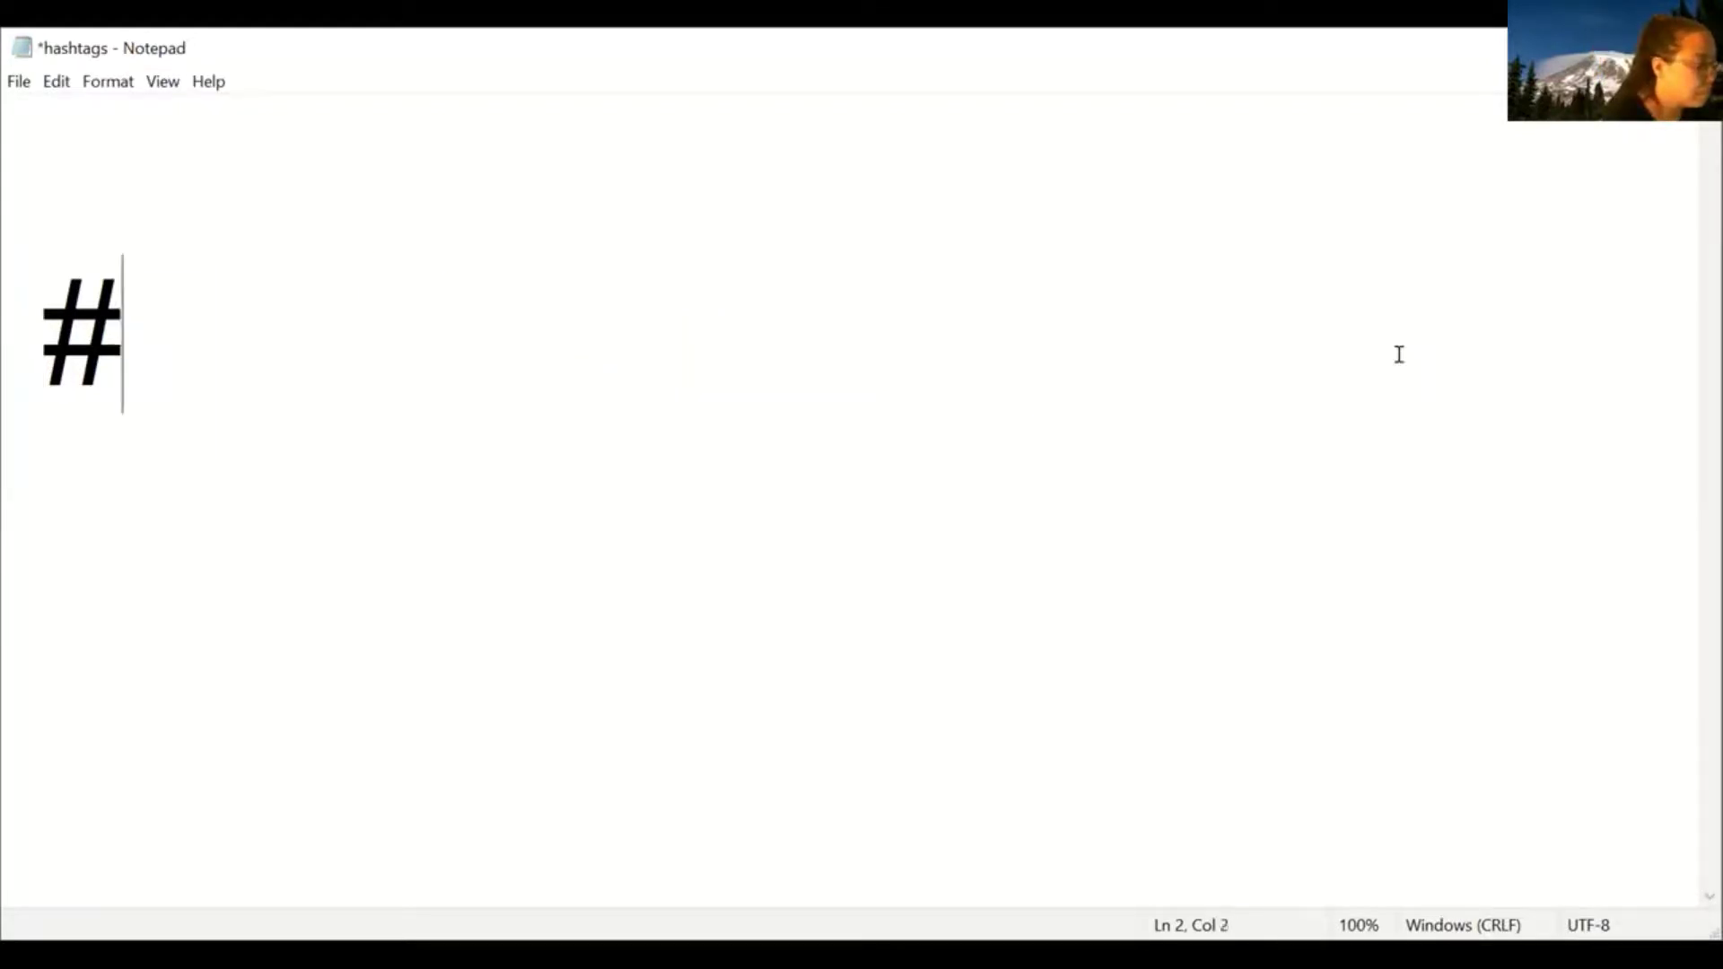
{"action": "type", "text": "asland"}
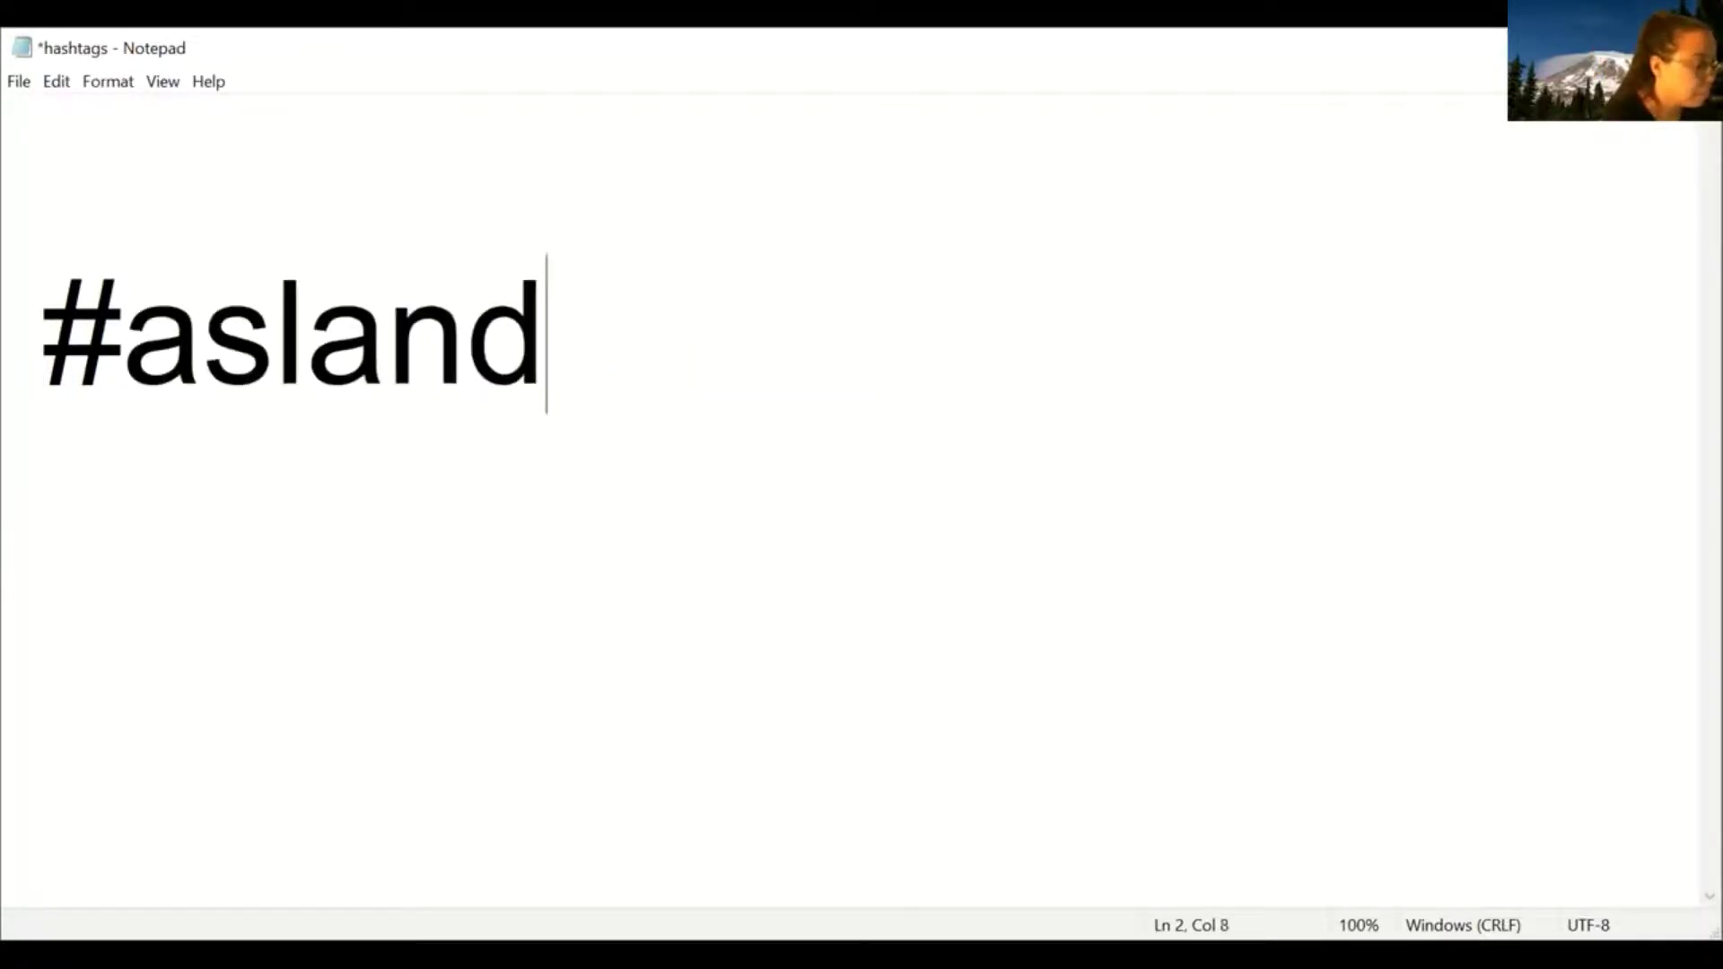
{"action": "type", "text": "captioning"}
{"action": "key", "text": "Up"}
{"action": "key", "text": "Down"}
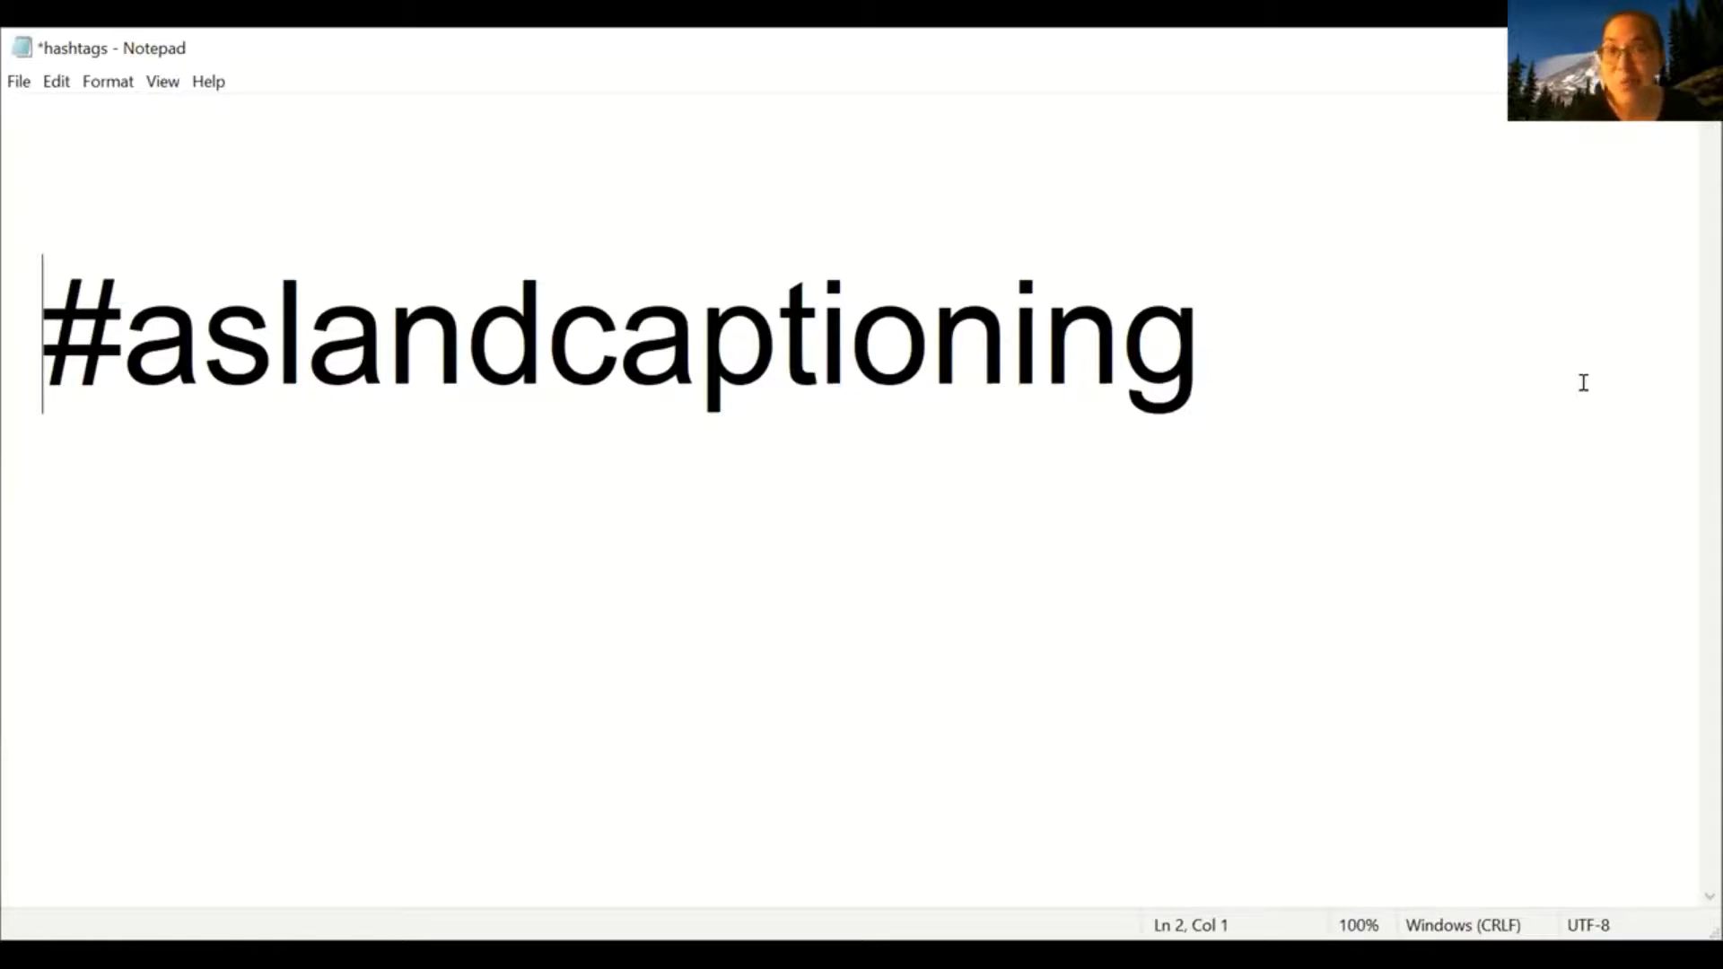
Retype asl as ASL, a as A and c as C to form #ASLAndCaptioning
{"action": "key", "text": "End"}
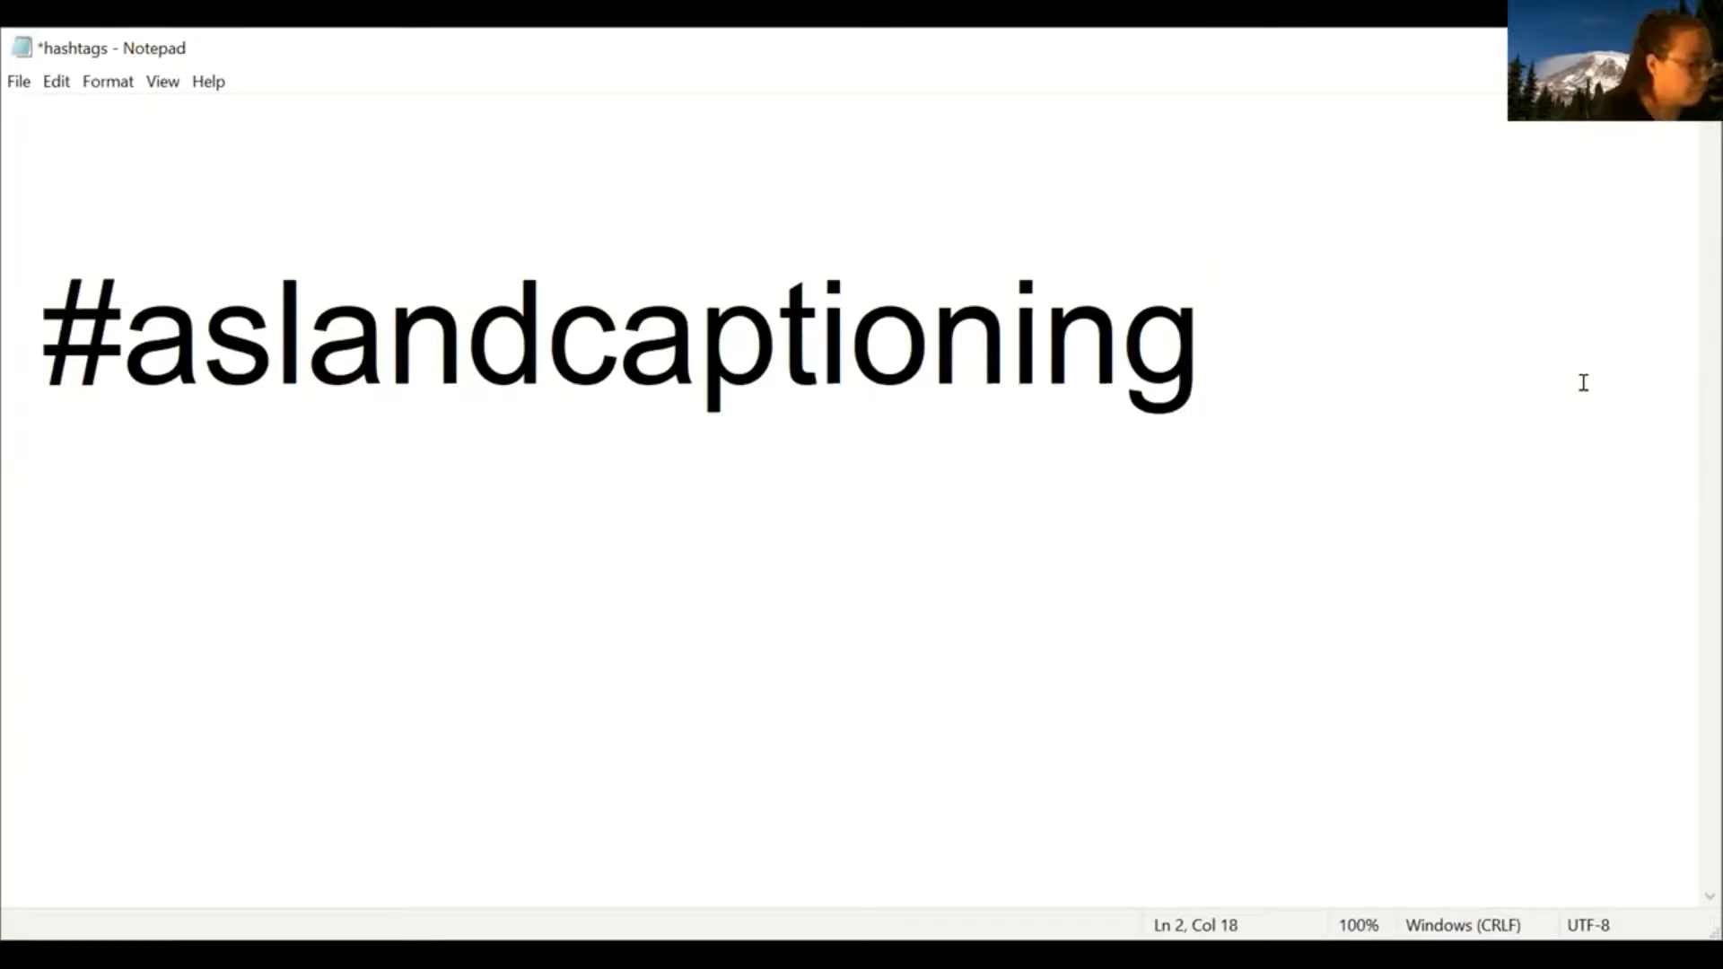
{"action": "key", "text": "Left"}
{"action": "key", "text": "Left"}
{"action": "key", "text": "Left"}
{"action": "key", "text": "Left"}
{"action": "key", "text": "Left"}
{"action": "key", "text": "Left"}
{"action": "key", "text": "Left"}
{"action": "key", "text": "Left"}
{"action": "key", "text": "Left"}
{"action": "key", "text": "Left"}
{"action": "key", "text": "Left"}
{"action": "key", "text": "Left"}
{"action": "key", "text": "Left"}
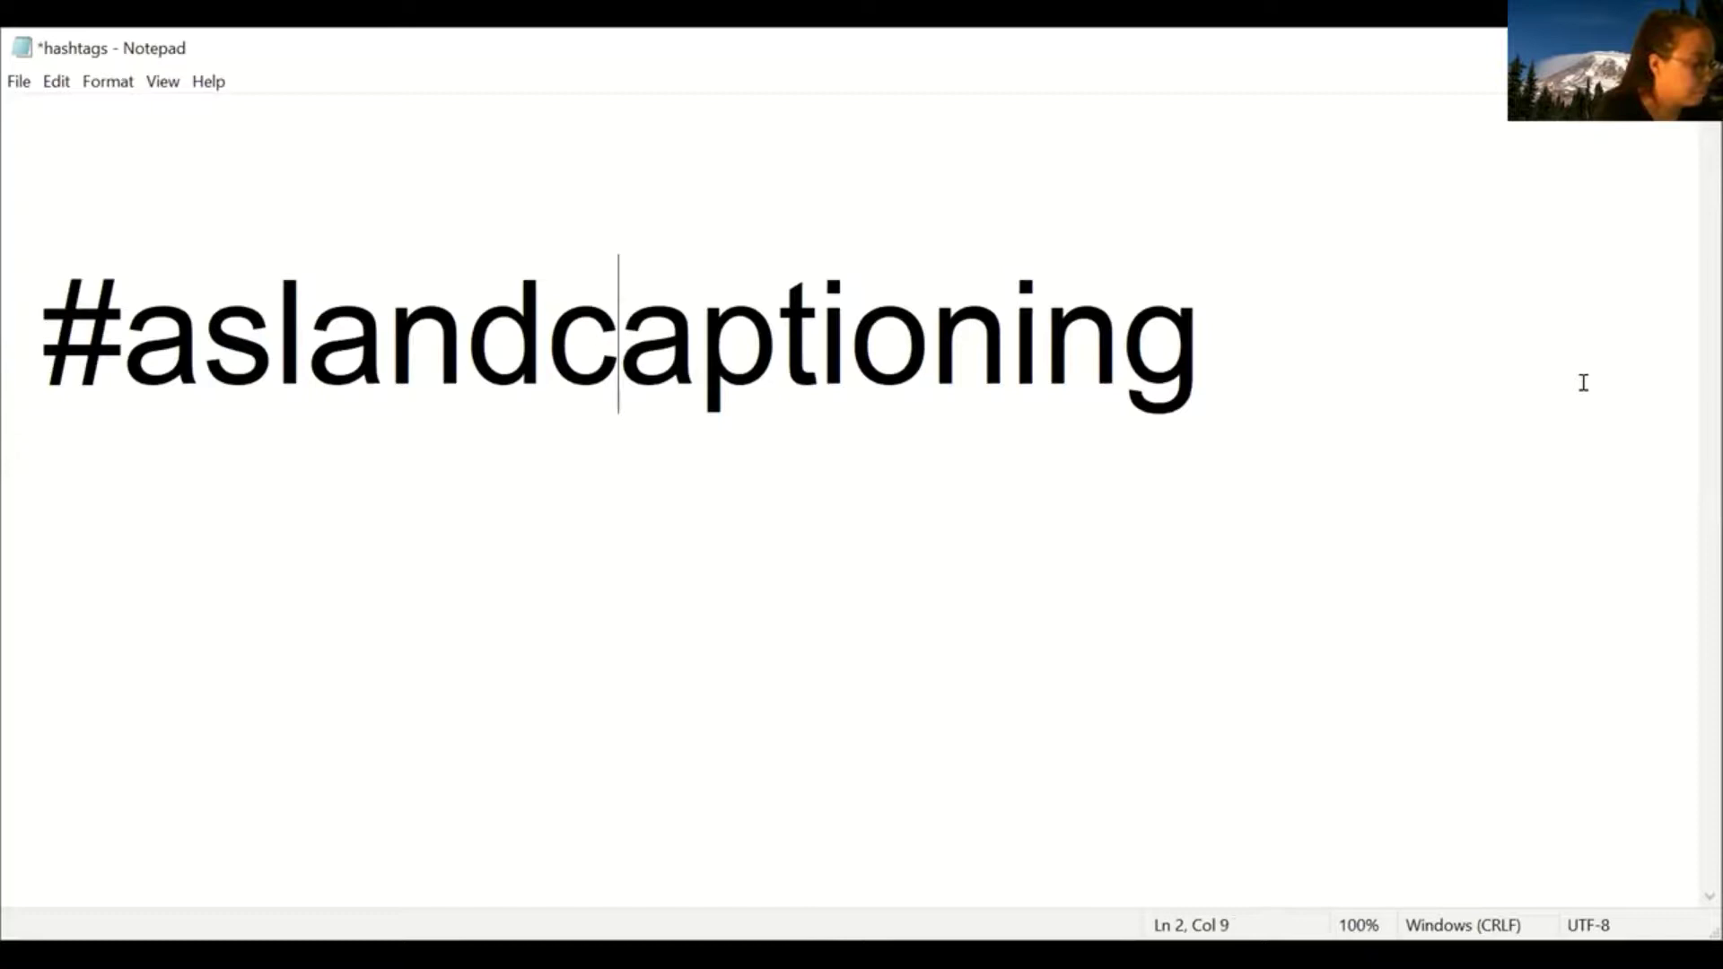
{"action": "key", "text": "BackSpace"}
{"action": "key", "text": "BackSpace"}
{"action": "key", "text": "BackSpace"}
{"action": "type", "text": "ASL"}
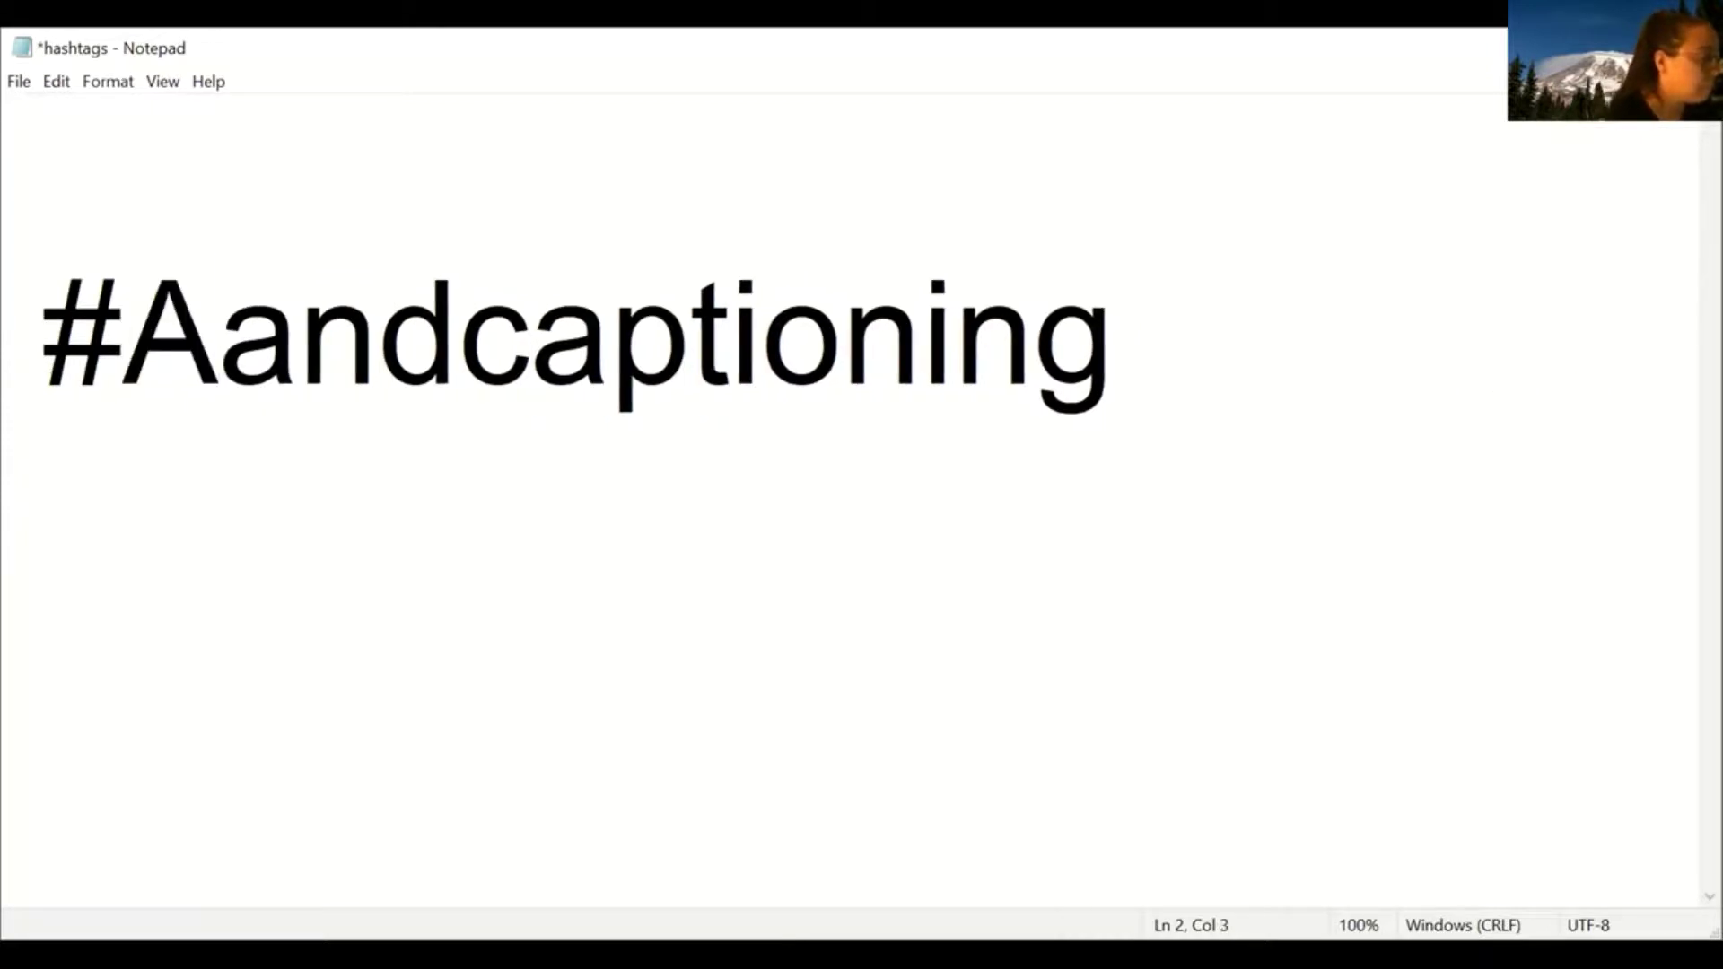
{"action": "key", "text": "Delete"}
{"action": "type", "text": "A"}
{"action": "key", "text": "Right"}
{"action": "key", "text": "Right"}
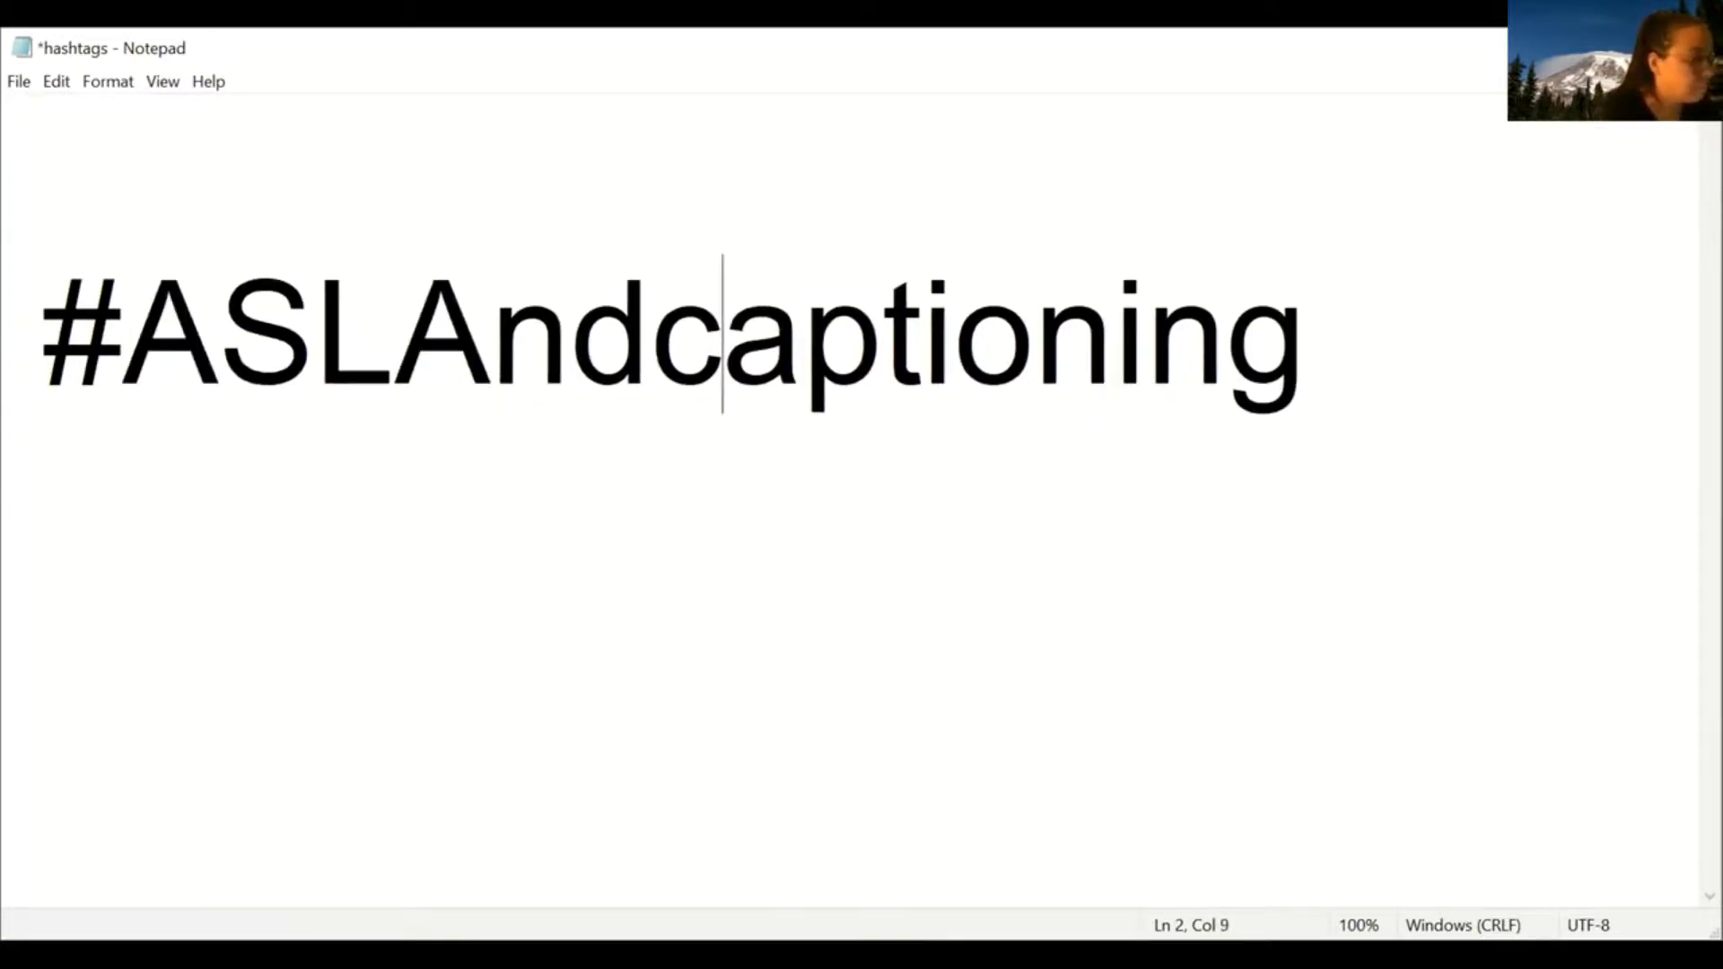
{"action": "type", "text": "C"}
{"action": "key", "text": "Delete"}
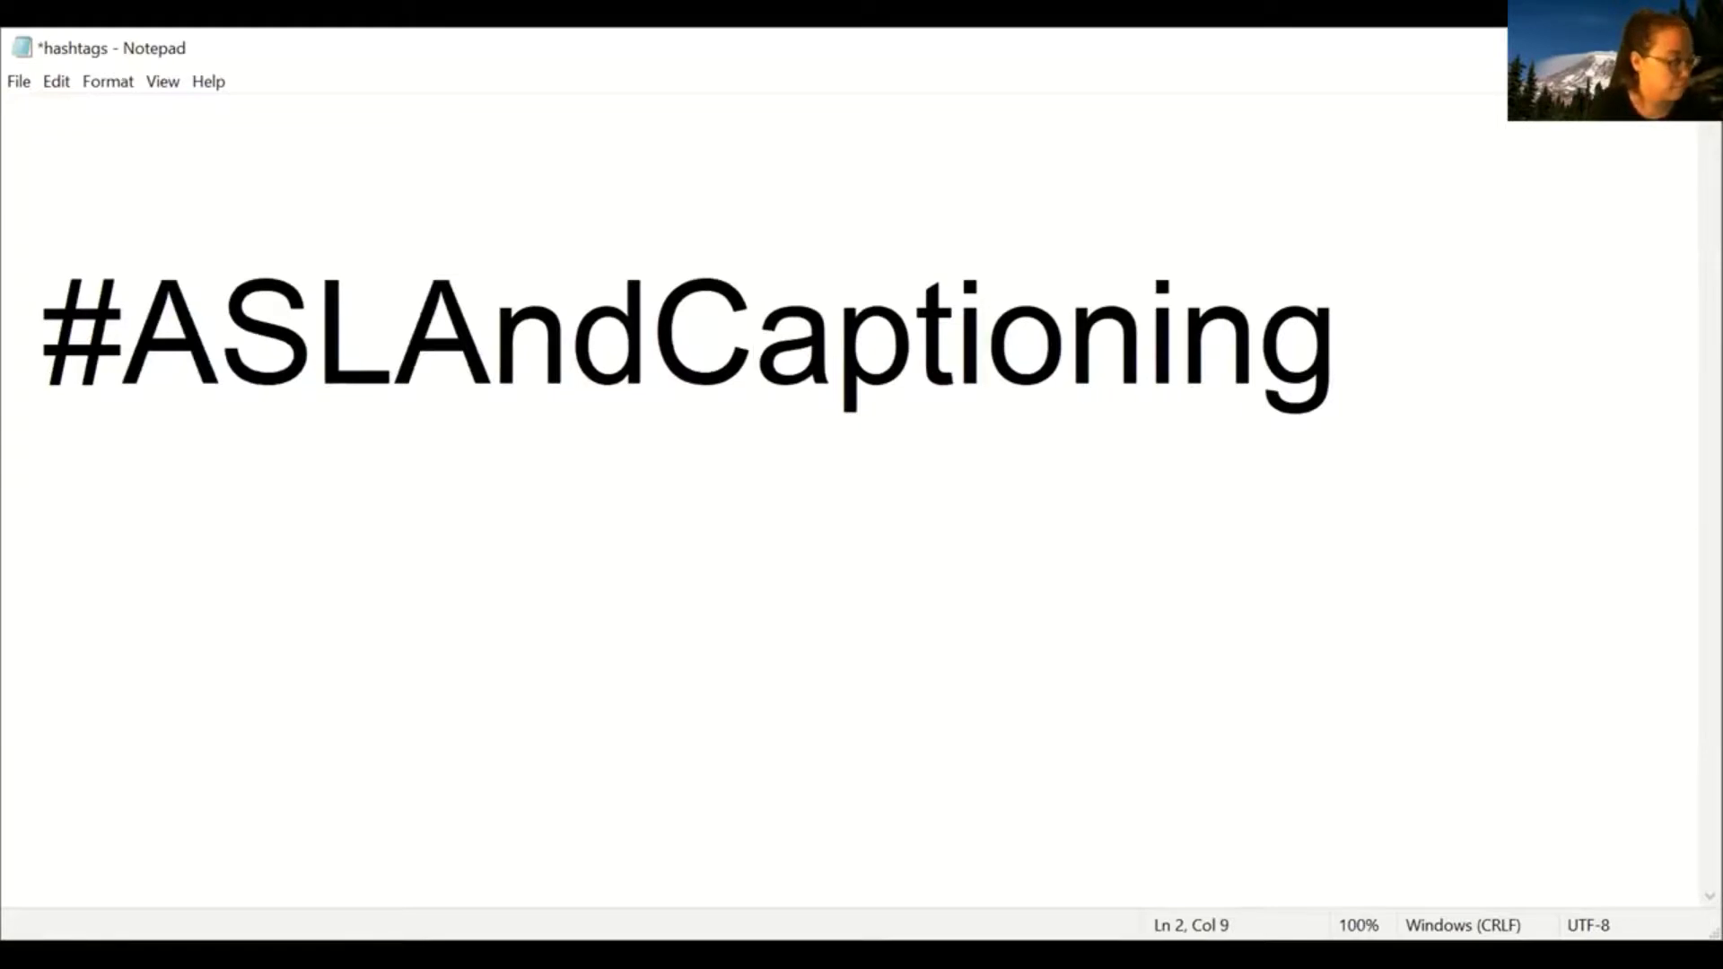
{"action": "key", "text": "Home"}
{"action": "key", "text": "Up"}
{"action": "key", "text": "Down"}
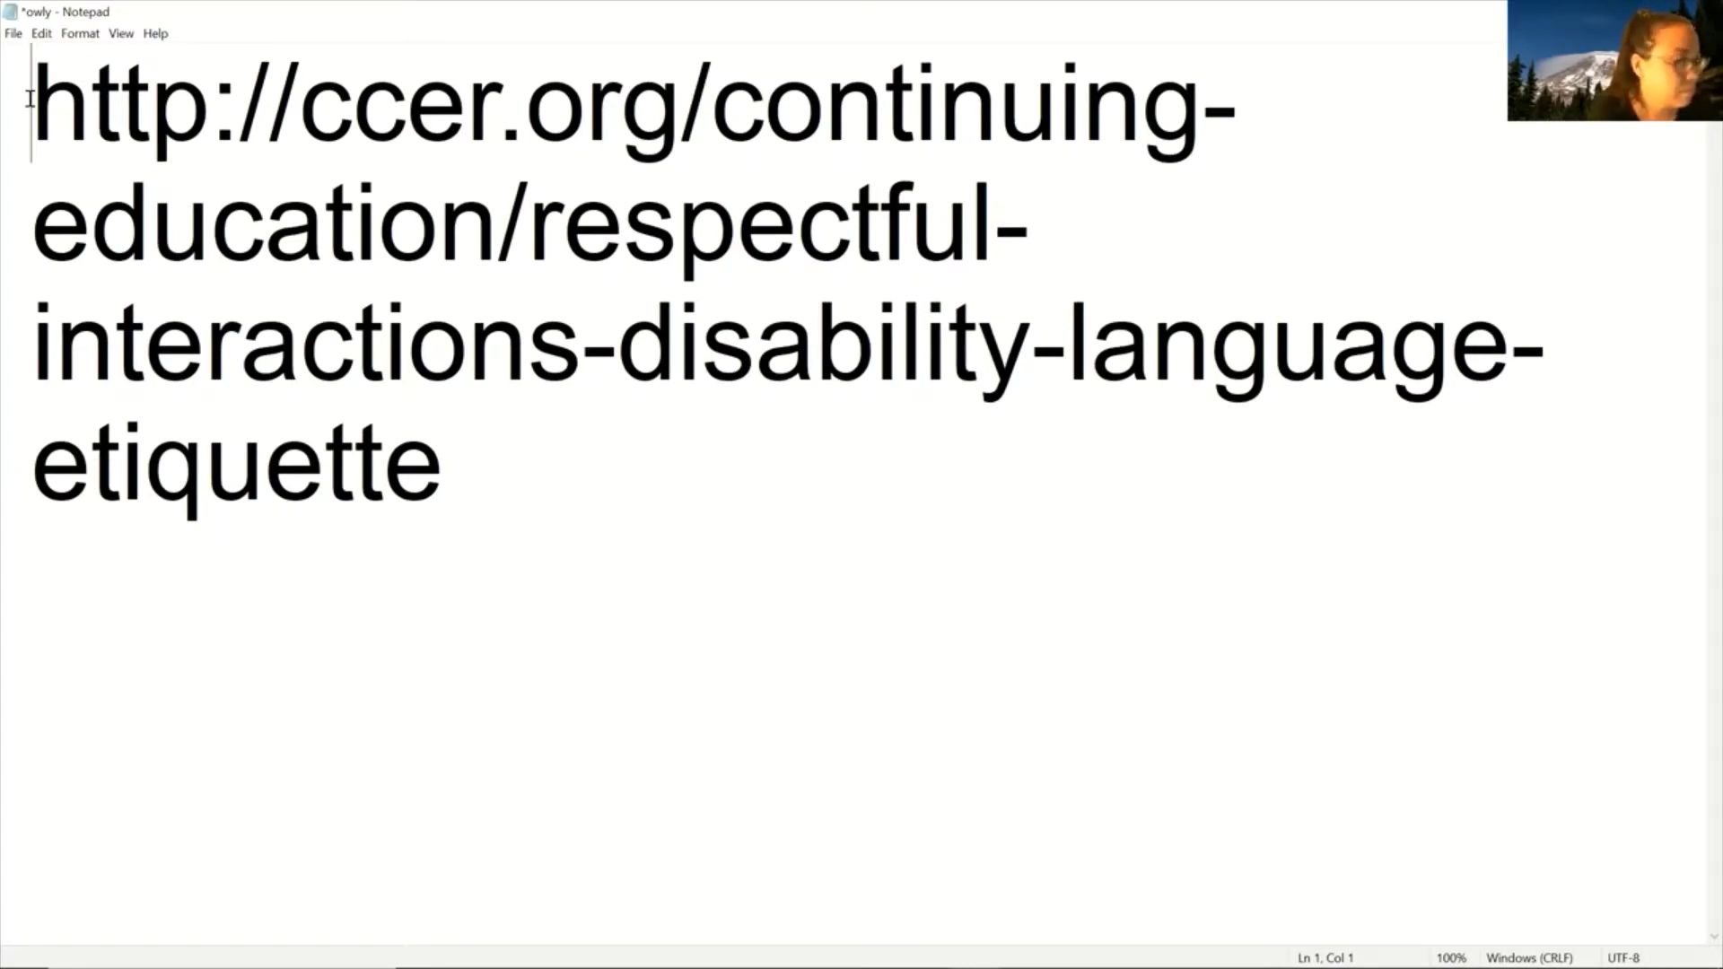
{"action": "key", "text": "End"}
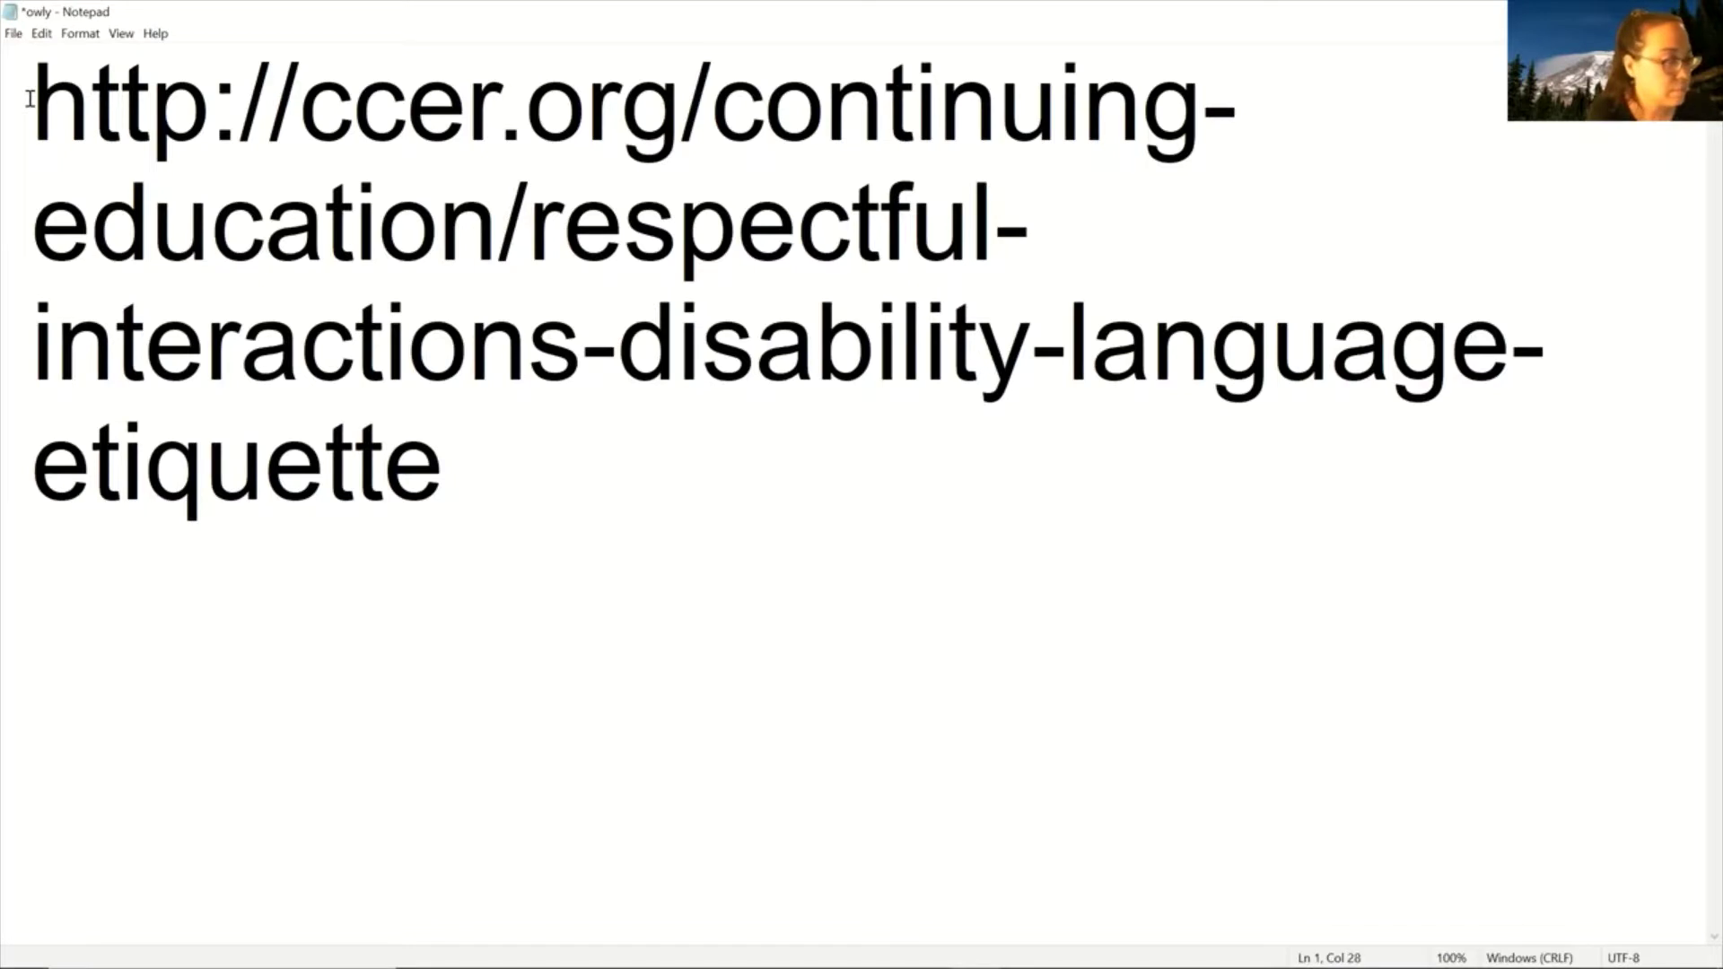
{"action": "key", "text": "Down"}
{"action": "key", "text": "Down"}
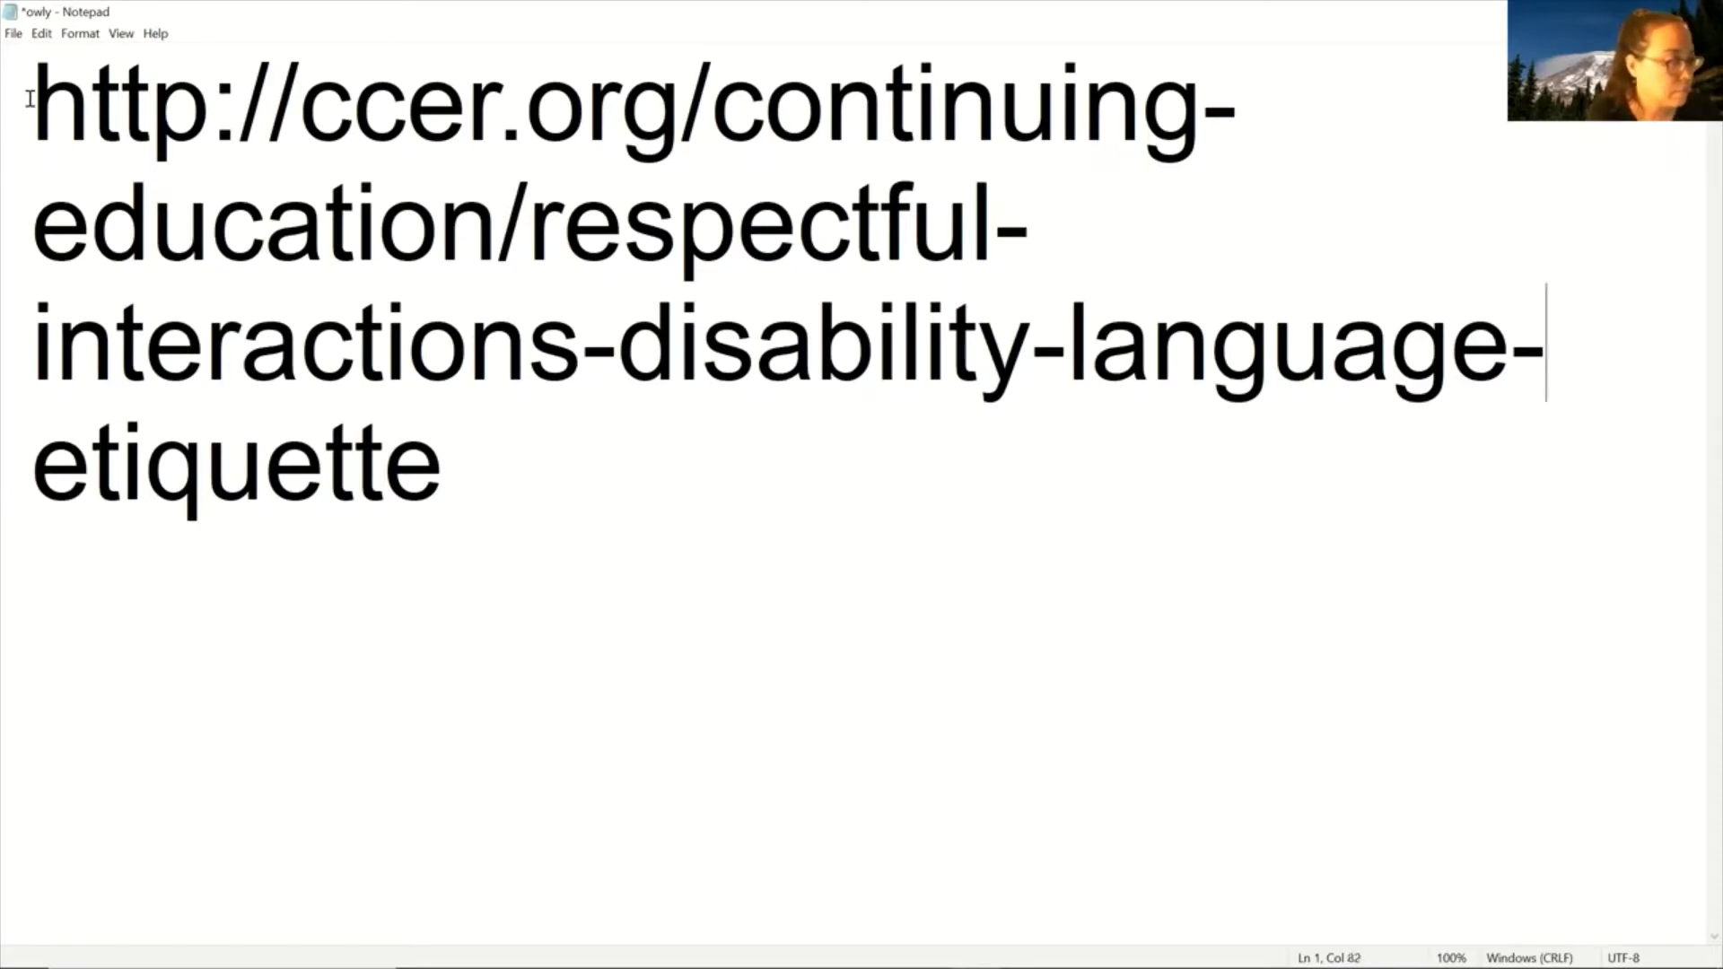
{"action": "key", "text": "Down"}
{"action": "key", "text": "Down"}
{"action": "key", "text": "Down"}
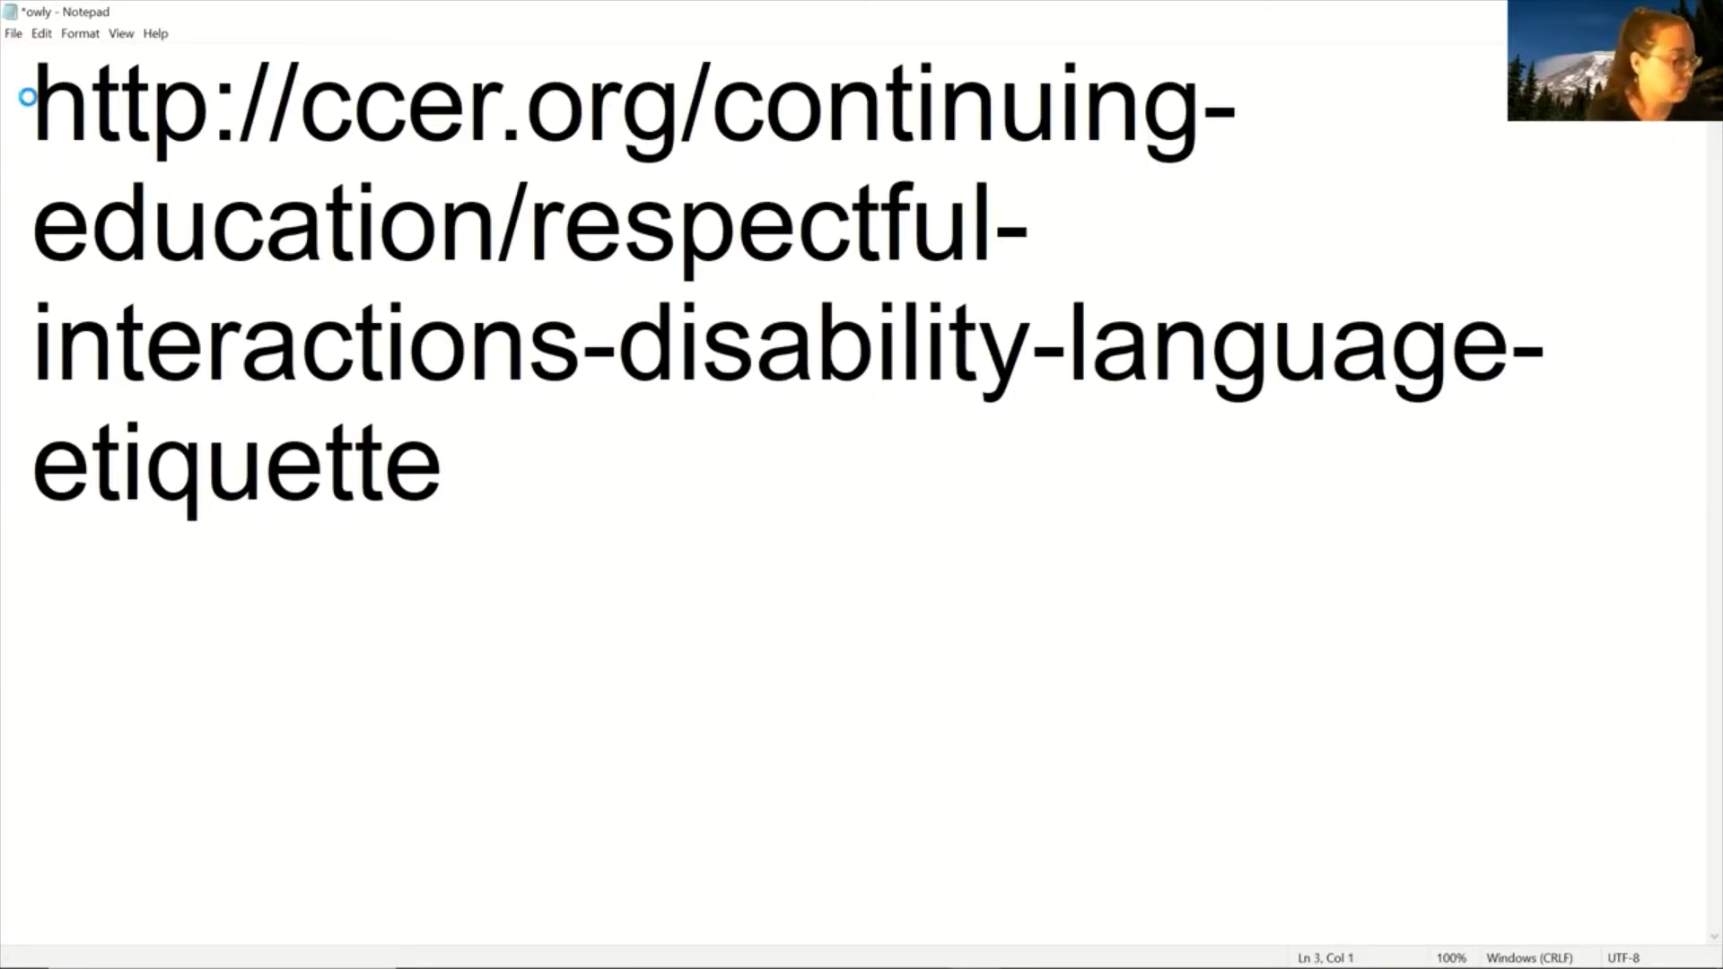
{"action": "key", "text": "Return"}
{"action": "type", "text": "http://ow.ly/PayU50CDN5v"}
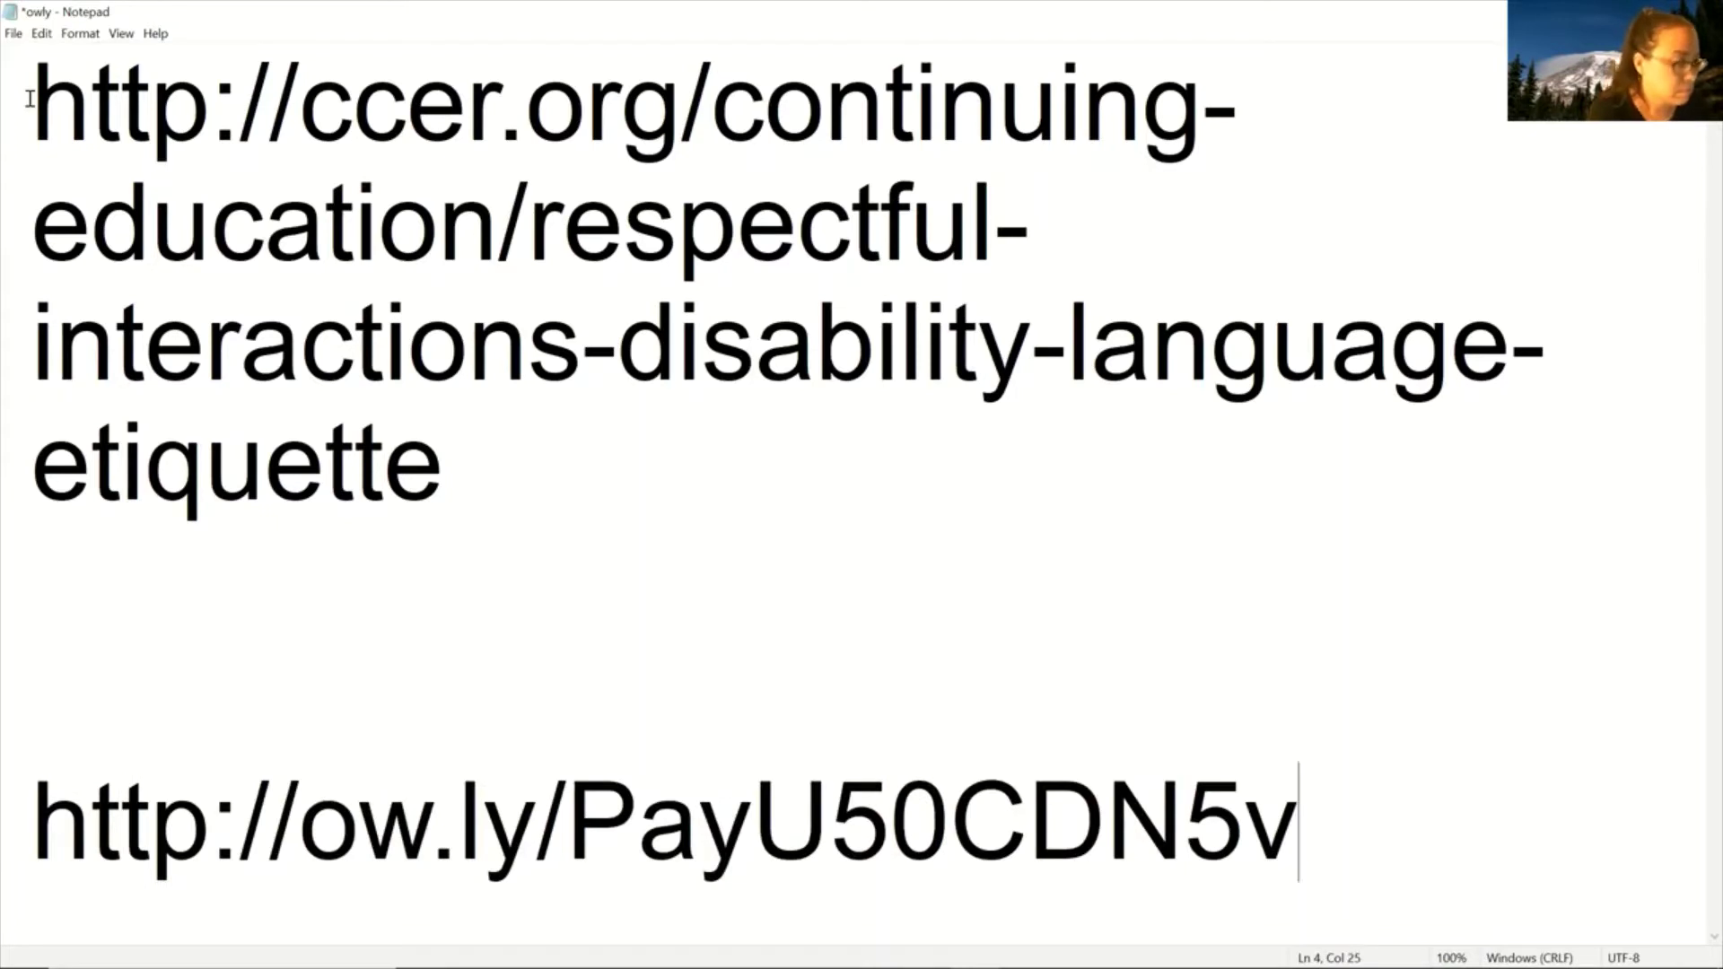
{"action": "key", "text": "Home"}
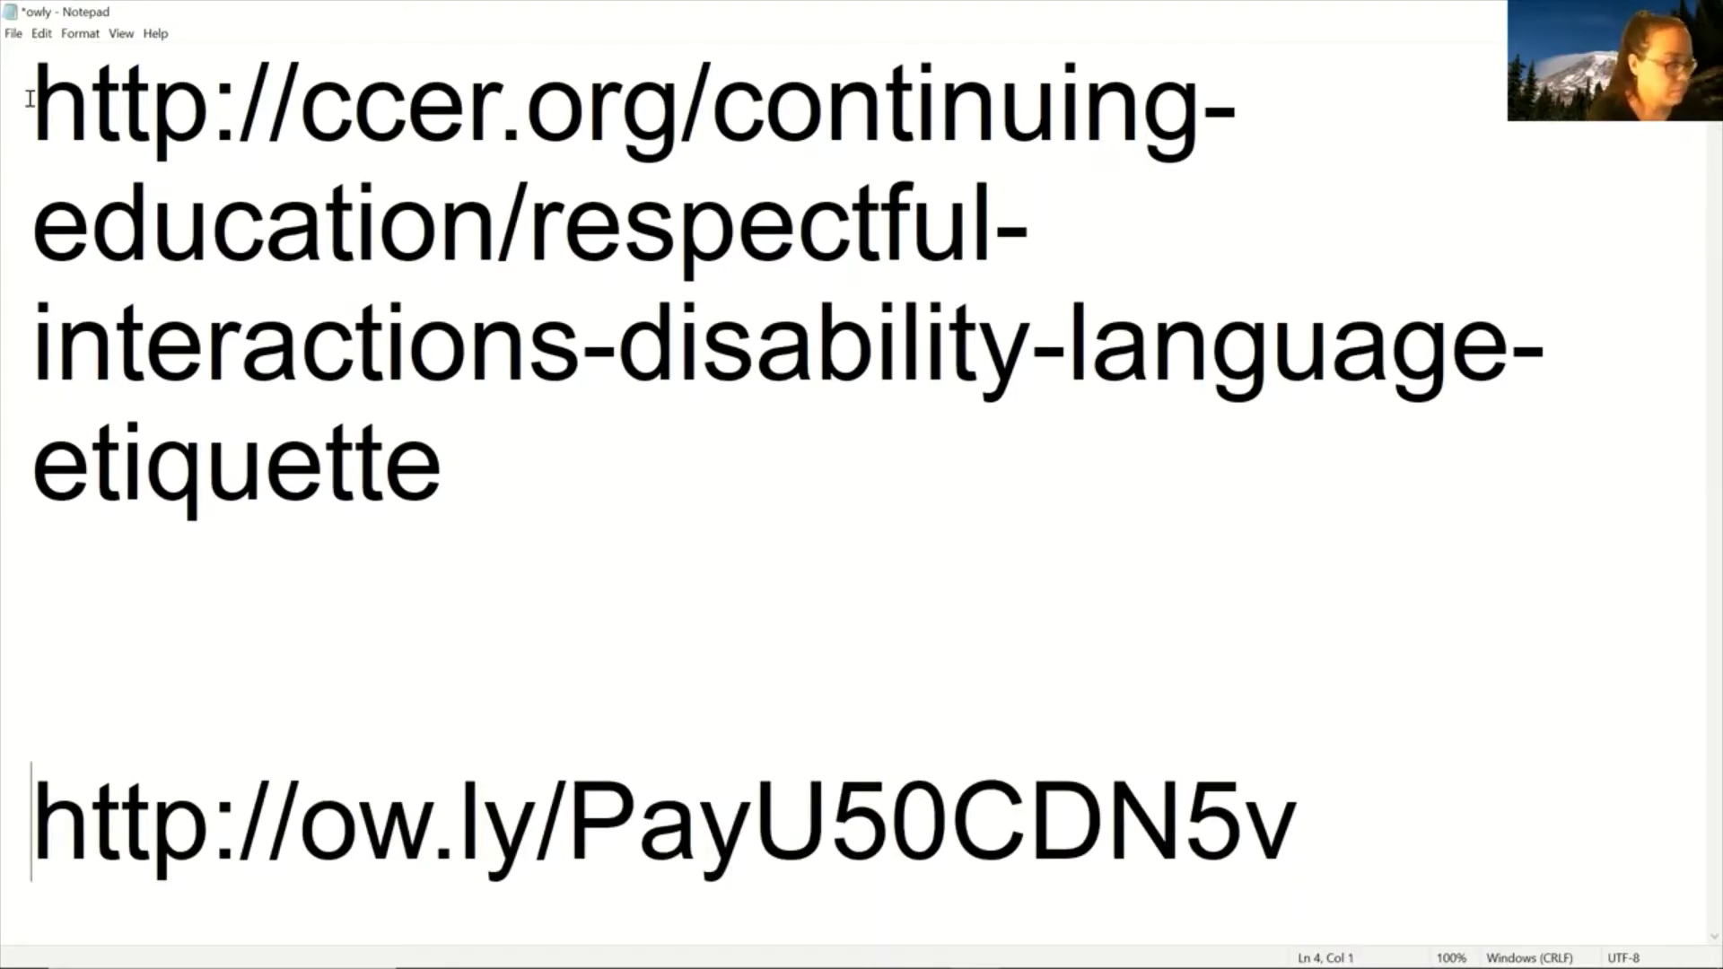